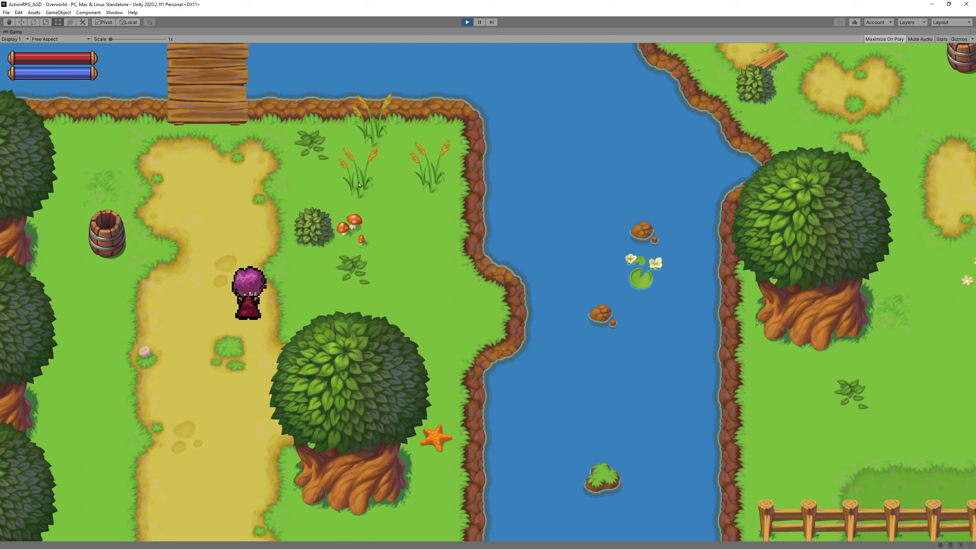
- Test the player's fireball attack in different directions in the running game, and exit play mode
{"action": "left_click", "coordinate": [174, 215]}
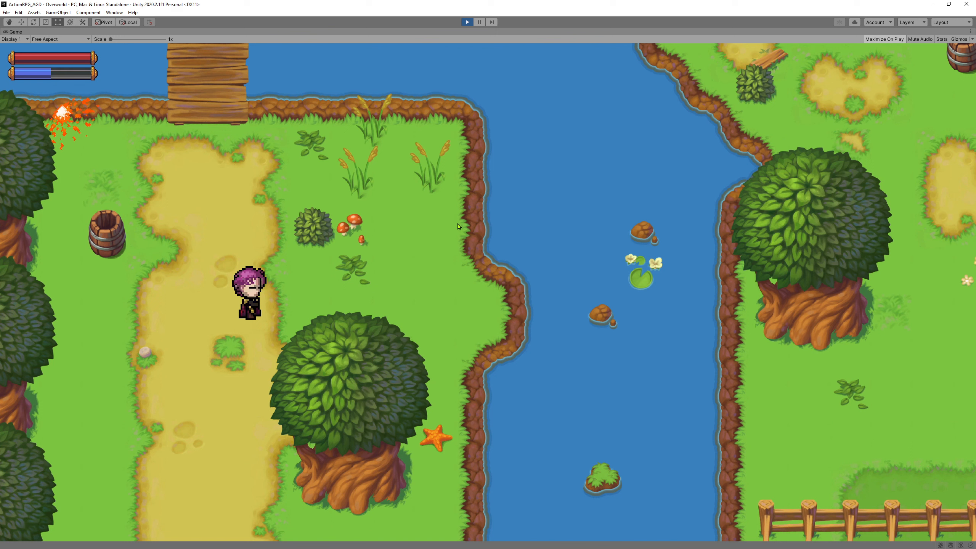
{"action": "left_click", "coordinate": [452, 193]}
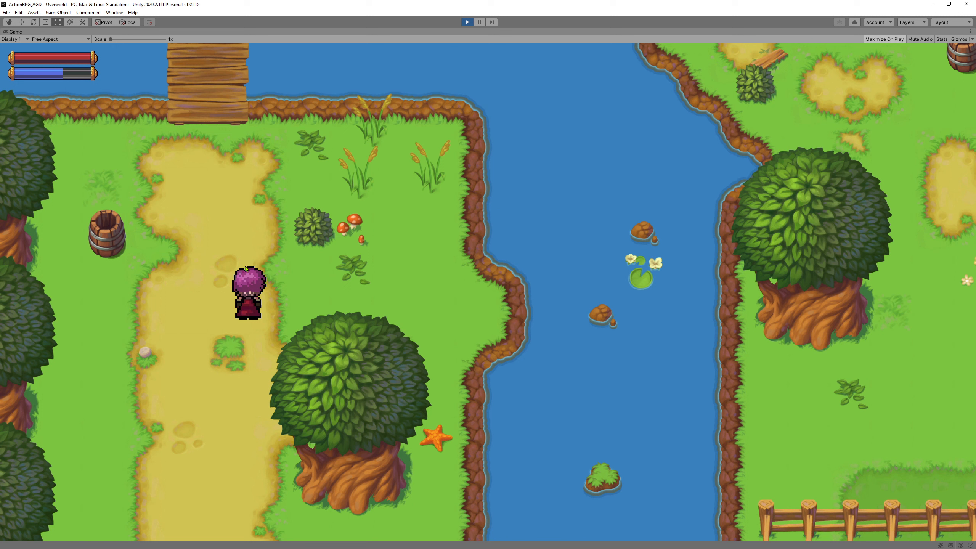
{"action": "left_click", "coordinate": [112, 249]}
{"action": "left_click", "coordinate": [34, 231]}
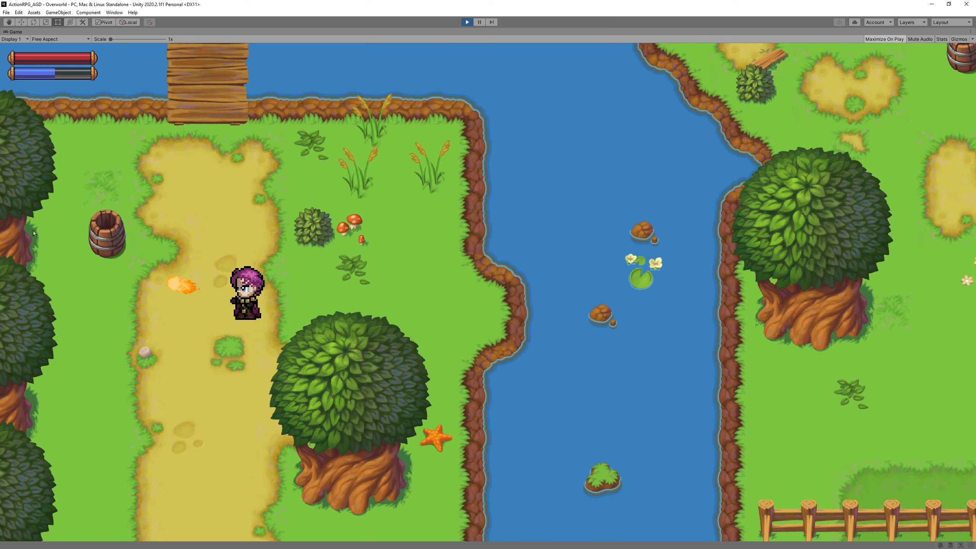
{"action": "left_click", "coordinate": [466, 22]}
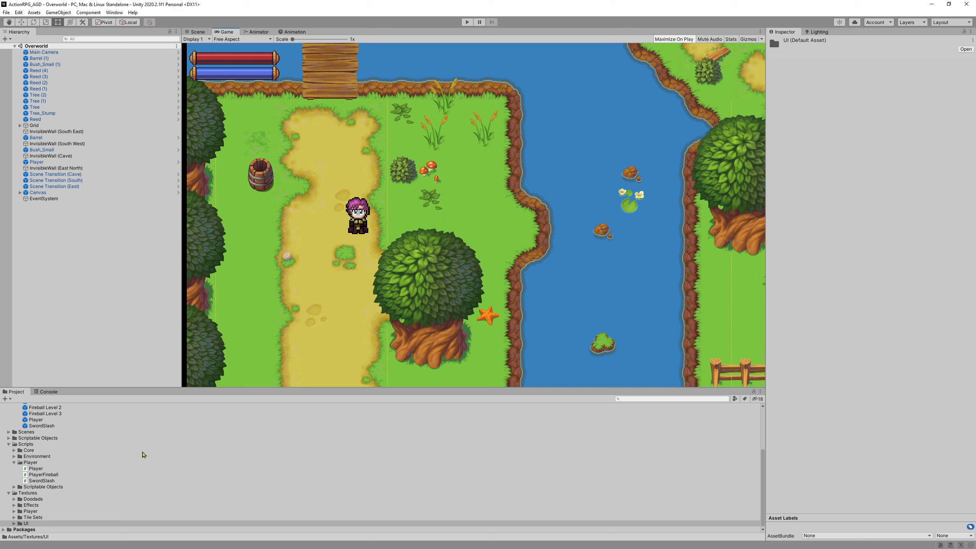
- Rename the WhiteBar100x80 texture in the UI textures folder as WhiteBar100x10
{"action": "left_click", "coordinate": [14, 523]}
{"action": "scroll", "coordinate": [53, 502], "scroll_direction": "down", "scroll_amount": 2}
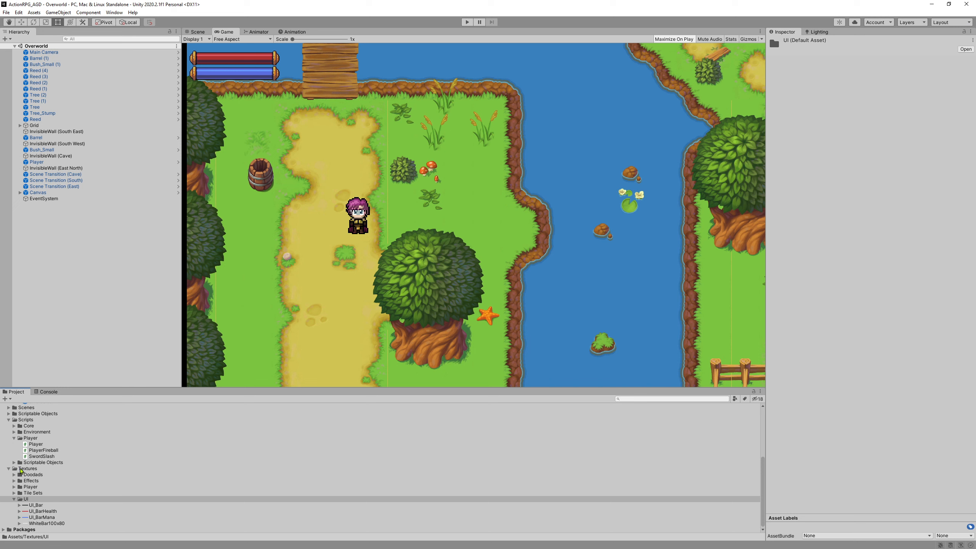
{"action": "left_click", "coordinate": [55, 522]}
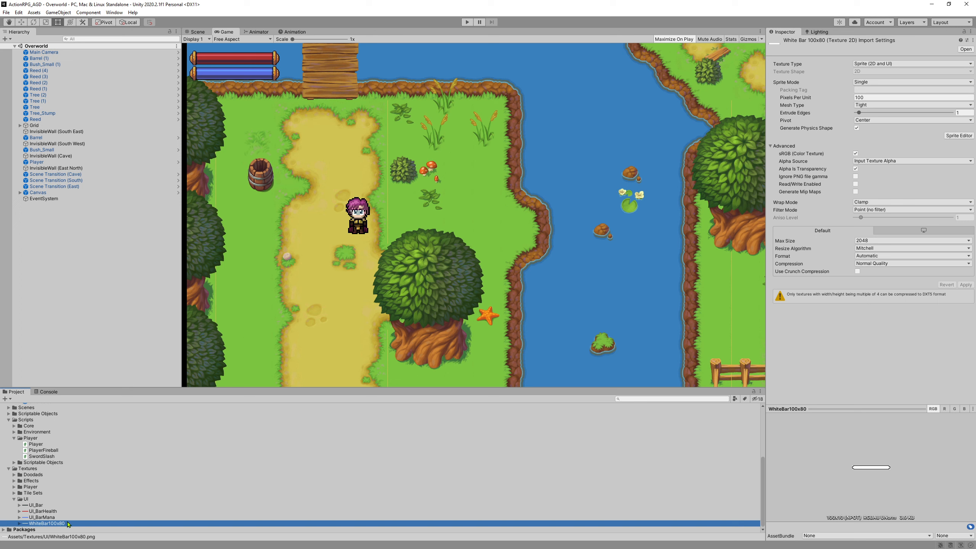
{"action": "key", "text": "F2"}
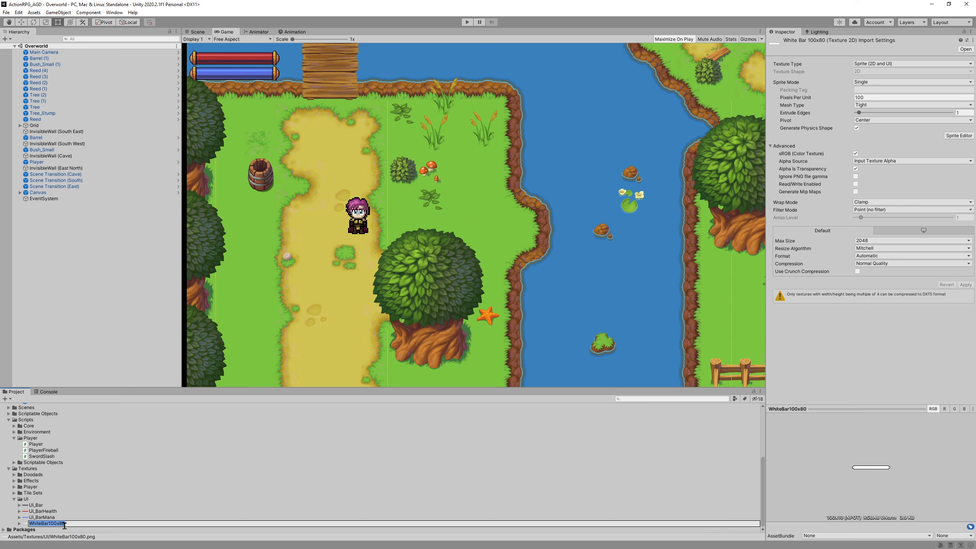
{"action": "left_click", "coordinate": [60, 524]}
{"action": "type", "text": "1"}
{"action": "key", "text": "Return"}
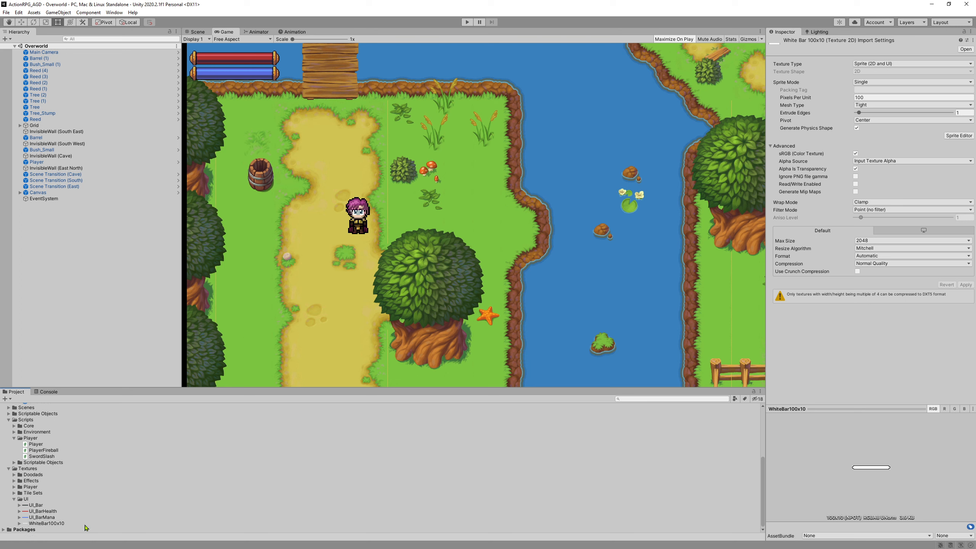
{"action": "left_click", "coordinate": [47, 522]}
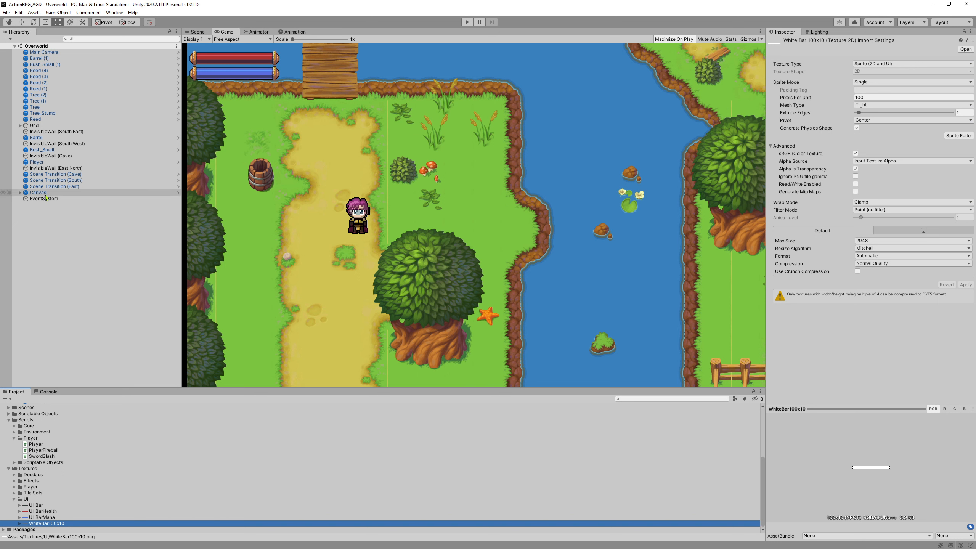
- Add a UI Image named ChargeBarBack as a child of the Canvas
{"action": "left_click", "coordinate": [33, 193]}
{"action": "left_click", "coordinate": [20, 193]}
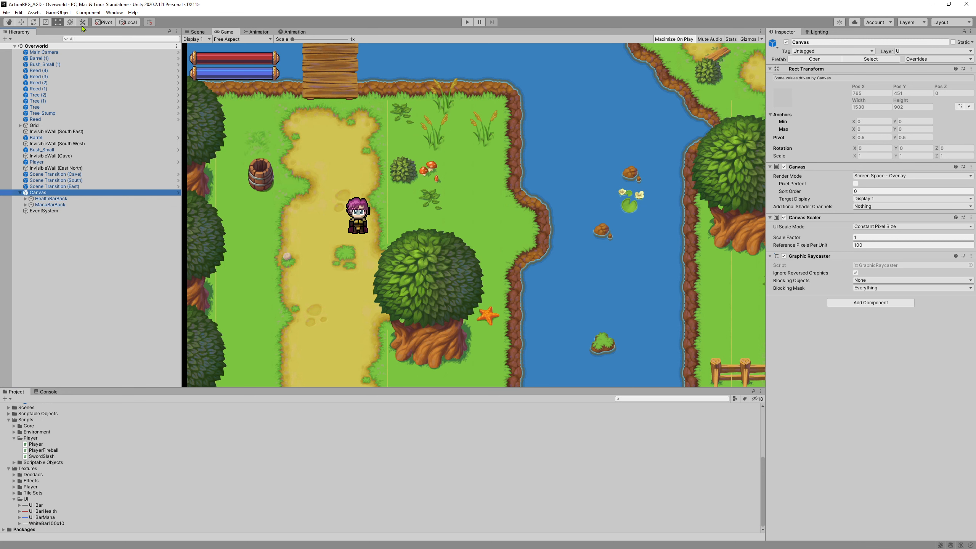
{"action": "left_click", "coordinate": [58, 13]}
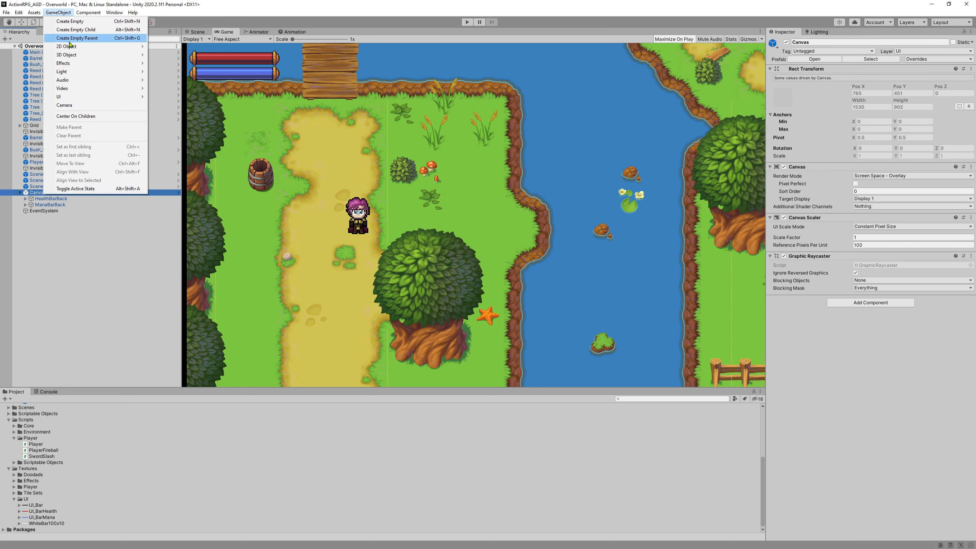
{"action": "mouse_move", "coordinate": [115, 97]}
{"action": "left_click", "coordinate": [165, 113]}
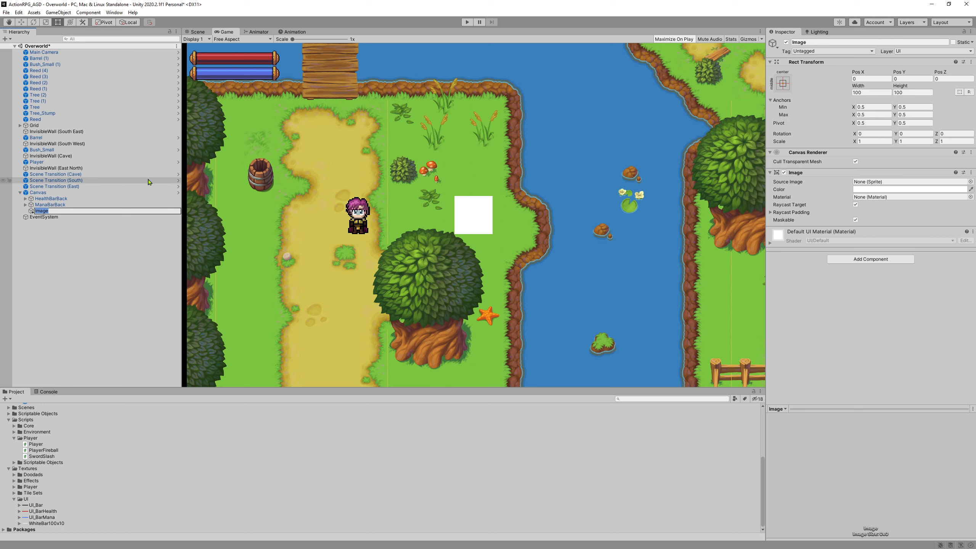
{"action": "type", "text": "ChargeBarBack"}
{"action": "key", "text": "Return"}
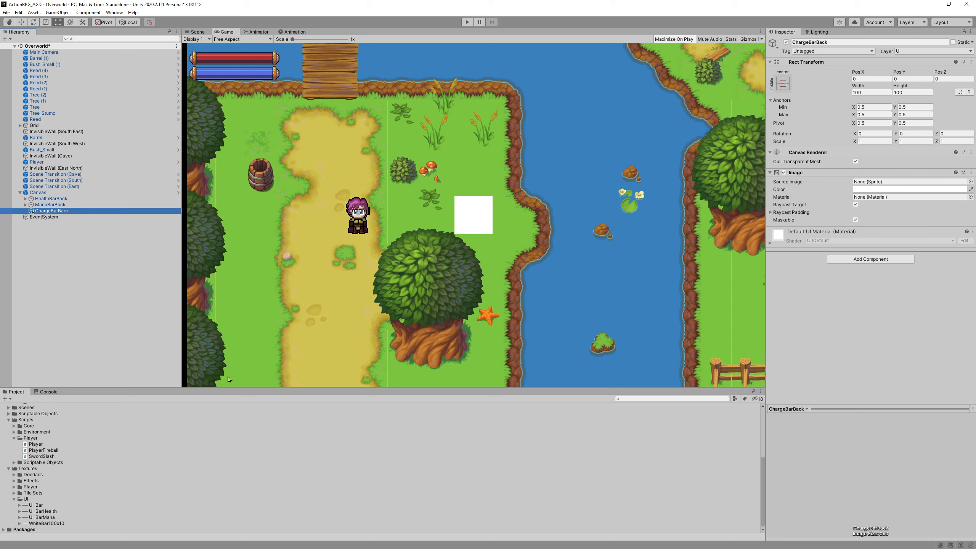
- Assign the WhiteBar100x10 sprite as ChargeBarBack's source image and set its height to 10
{"action": "left_click_drag", "start_coordinate": [43, 523], "coordinate": [882, 189]}
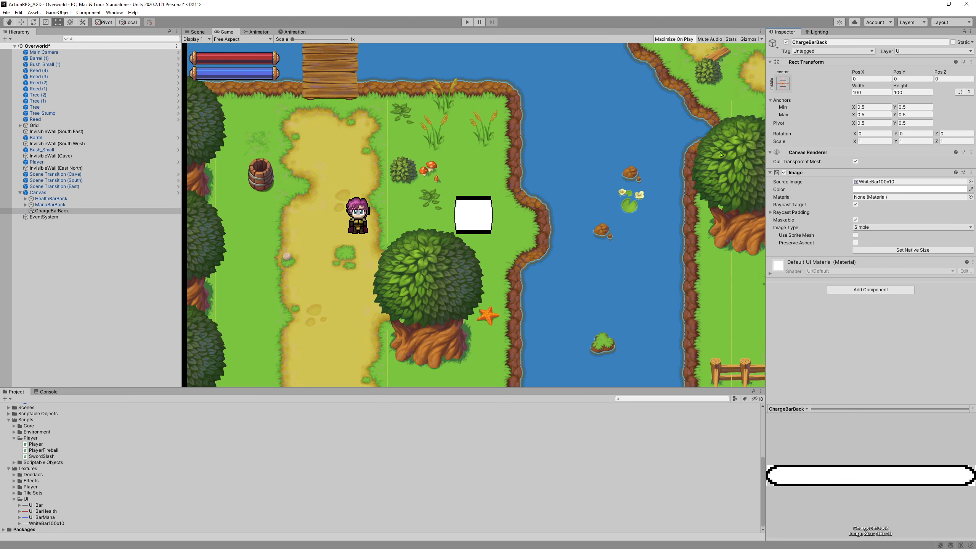
{"action": "left_click", "coordinate": [910, 89]}
{"action": "type", "text": "10"}
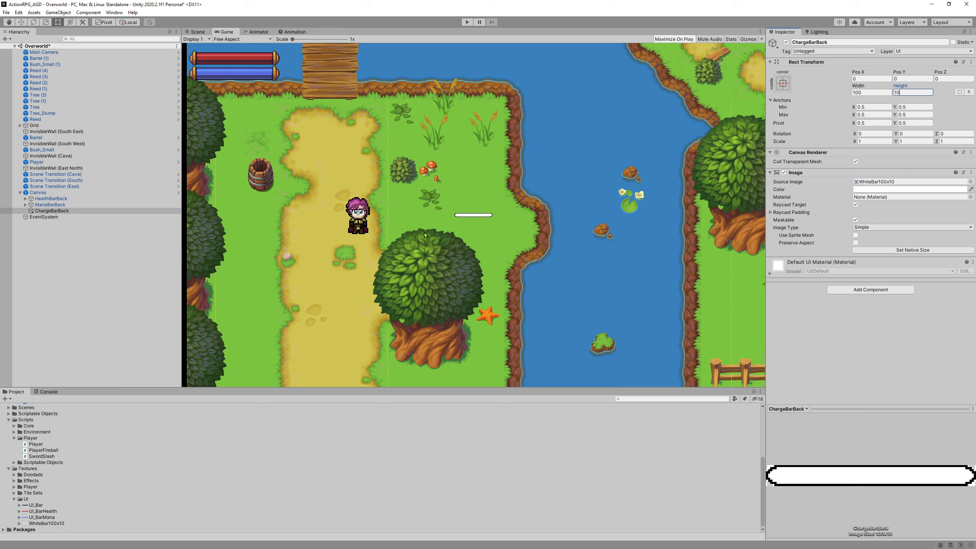
- Try widths of 60 and 50 on ChargeBarBack, and settle on a width of 80
{"action": "left_click", "coordinate": [867, 92]}
{"action": "type", "text": "80"}
{"action": "key", "text": "BackSpace"}
{"action": "key", "text": "BackSpace"}
{"action": "type", "text": "60"}
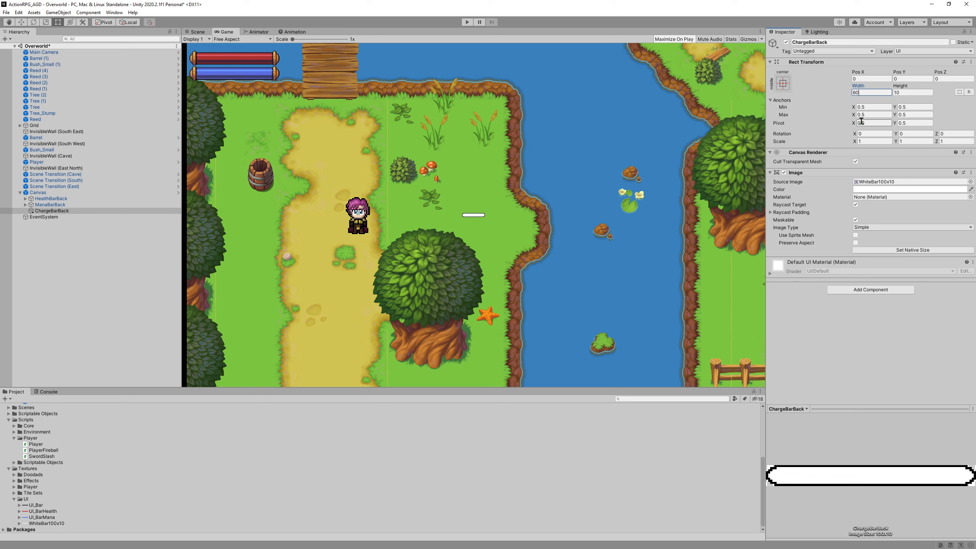
{"action": "key", "text": "BackSpace"}
{"action": "key", "text": "BackSpace"}
{"action": "type", "text": "50"}
{"action": "key", "text": "BackSpace"}
{"action": "key", "text": "BackSpace"}
{"action": "type", "text": "80"}
{"action": "left_click", "coordinate": [818, 335]}
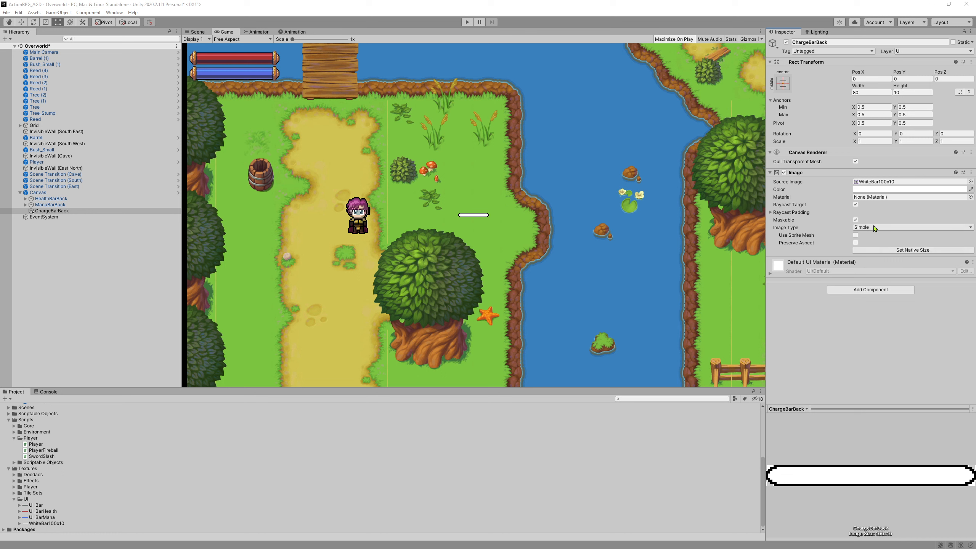
- Set the ChargeBarBack image color to black (000000)
{"action": "left_click", "coordinate": [860, 190]}
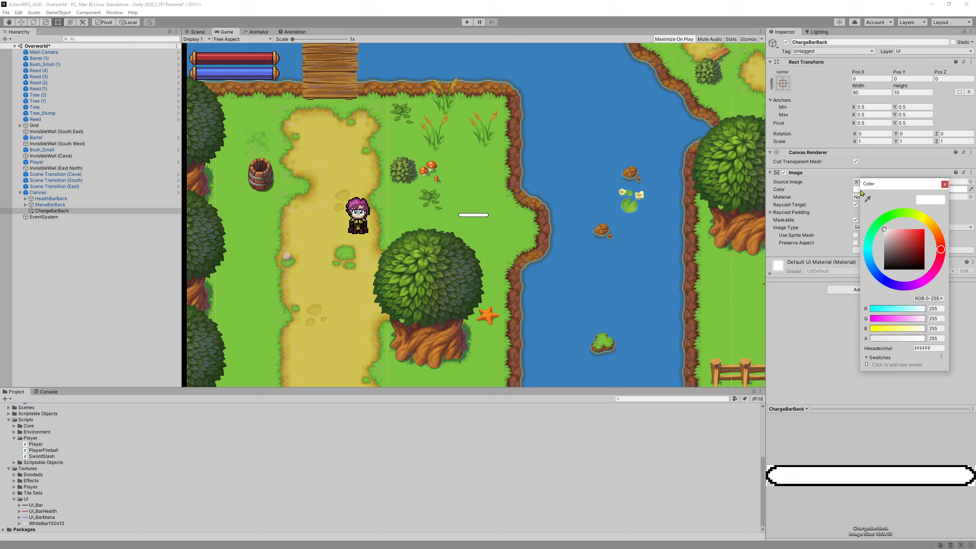
{"action": "left_click_drag", "start_coordinate": [881, 257], "coordinate": [866, 279]}
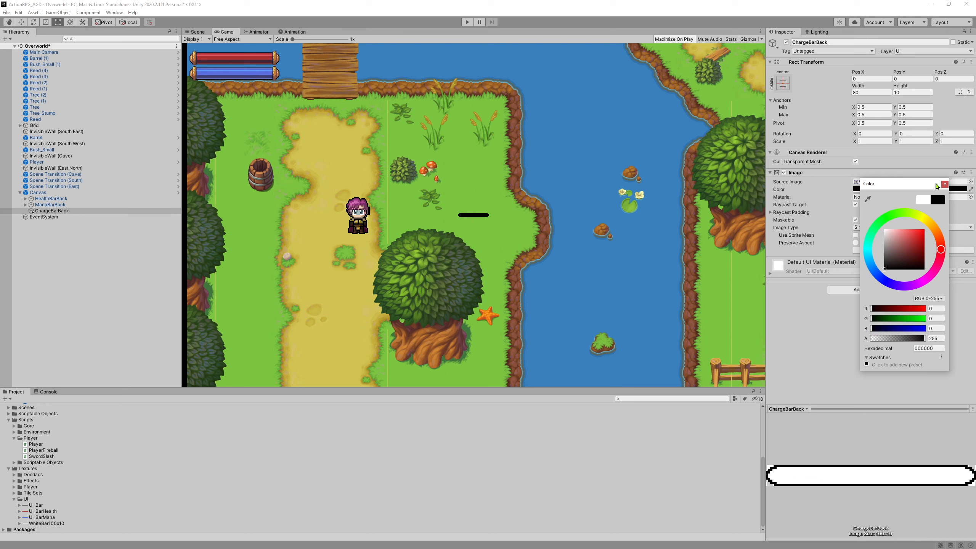
{"action": "left_click", "coordinate": [944, 184]}
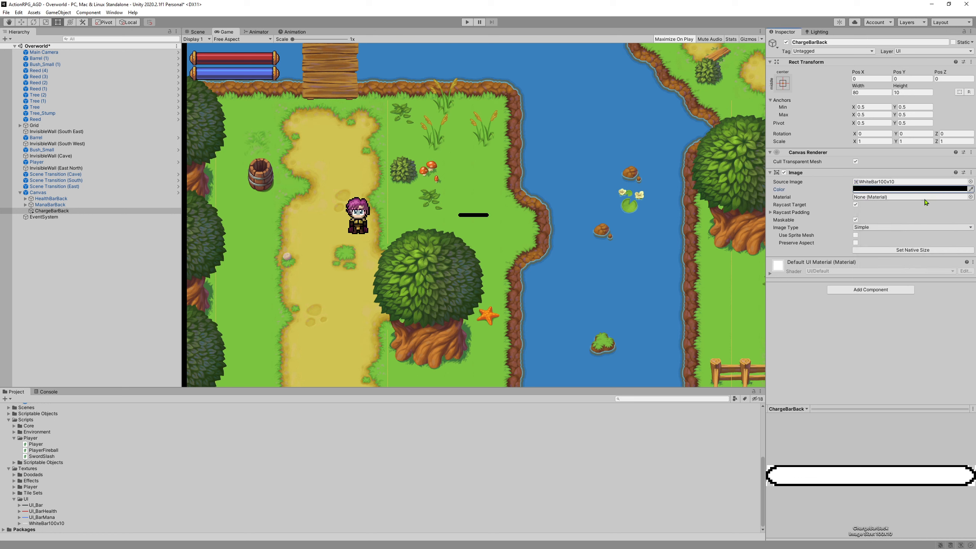
- Create another UI Image named ChargeBar and nest it under ChargeBarBack
{"action": "right_click", "coordinate": [51, 213]}
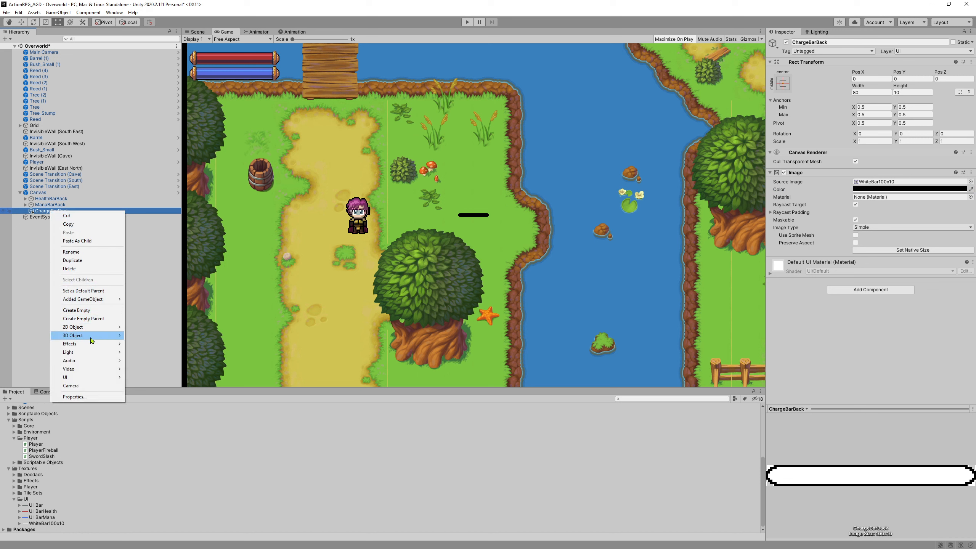
{"action": "left_click", "coordinate": [66, 13]}
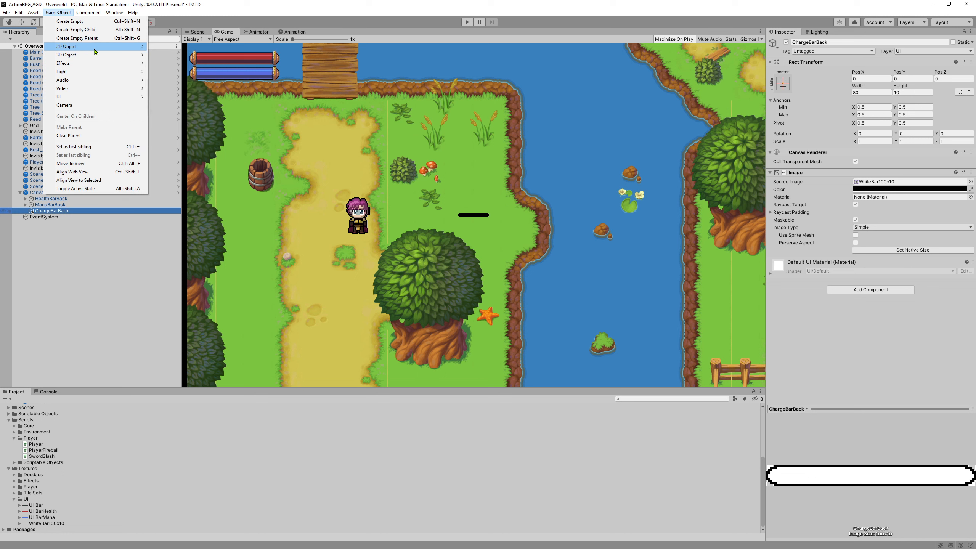
{"action": "left_click", "coordinate": [137, 96]}
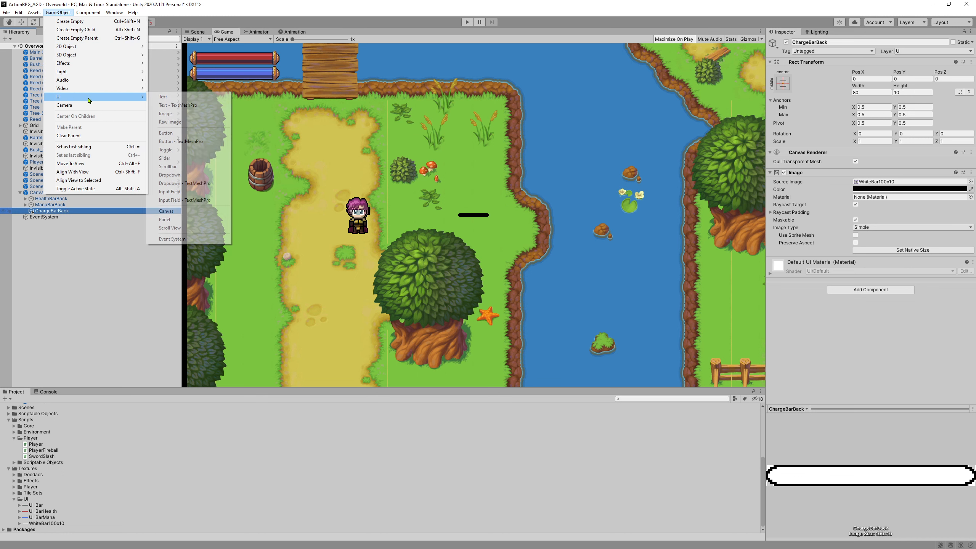
{"action": "left_click", "coordinate": [182, 113]}
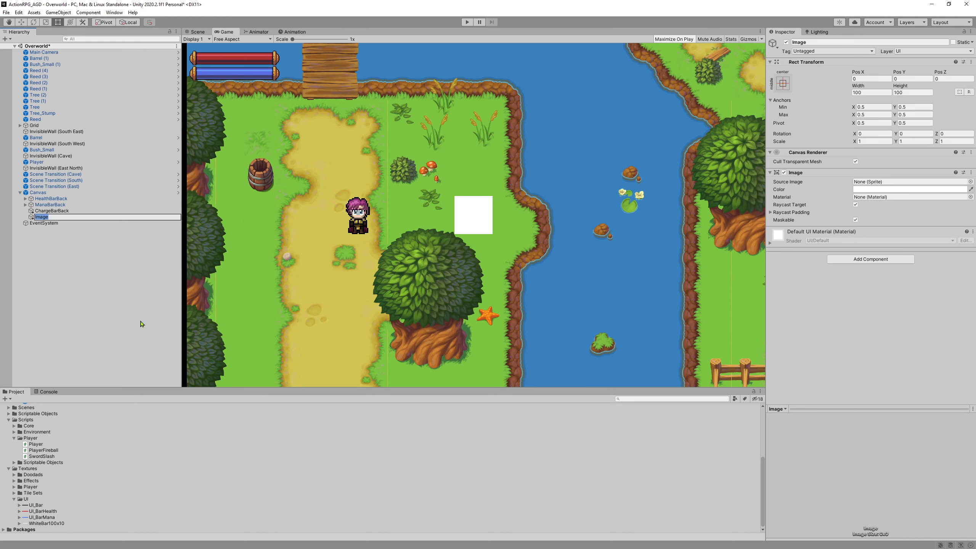
{"action": "type", "text": "ChargeBar"}
{"action": "key", "text": "Return"}
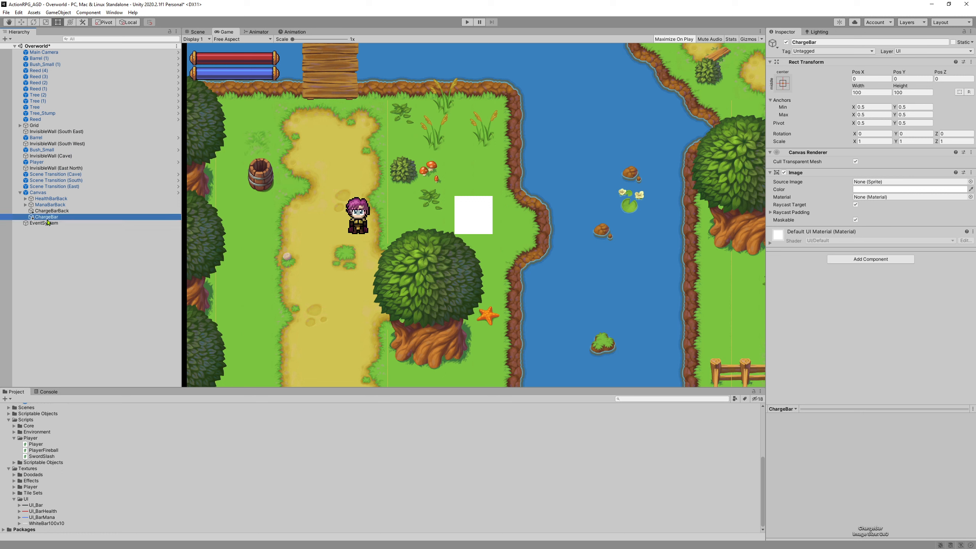
{"action": "left_click_drag", "start_coordinate": [48, 219], "coordinate": [76, 218]}
{"action": "left_click", "coordinate": [48, 218]}
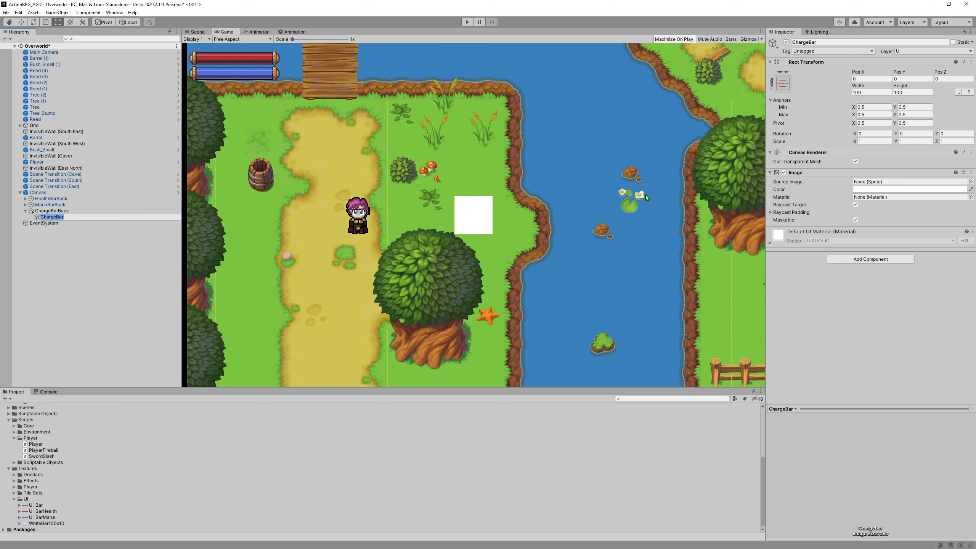
- Size ChargeBar to 80 wide by 10 high and assign WhiteBar100x10 as its source image
{"action": "left_click", "coordinate": [903, 93]}
{"action": "left_click", "coordinate": [869, 91]}
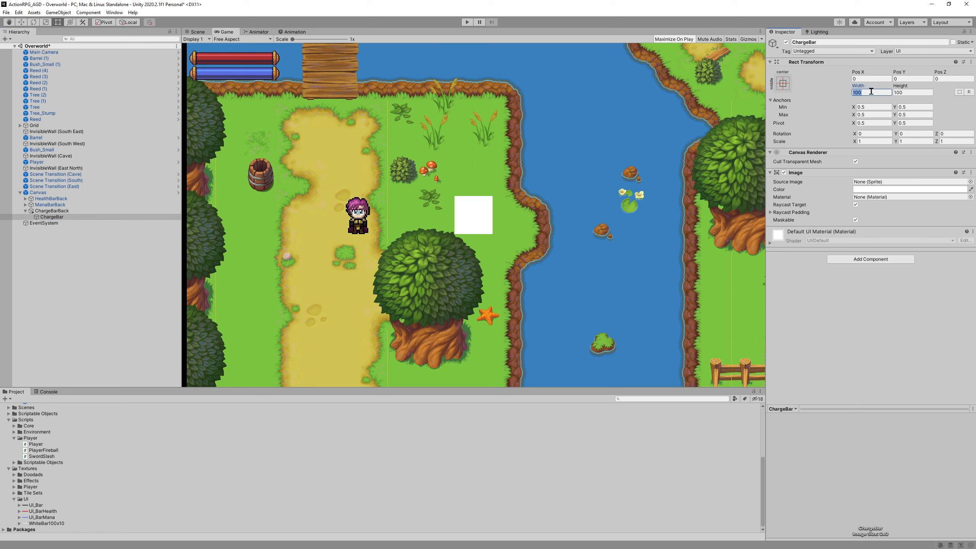
{"action": "type", "text": "80"}
{"action": "left_click", "coordinate": [906, 91]}
{"action": "type", "text": "0"}
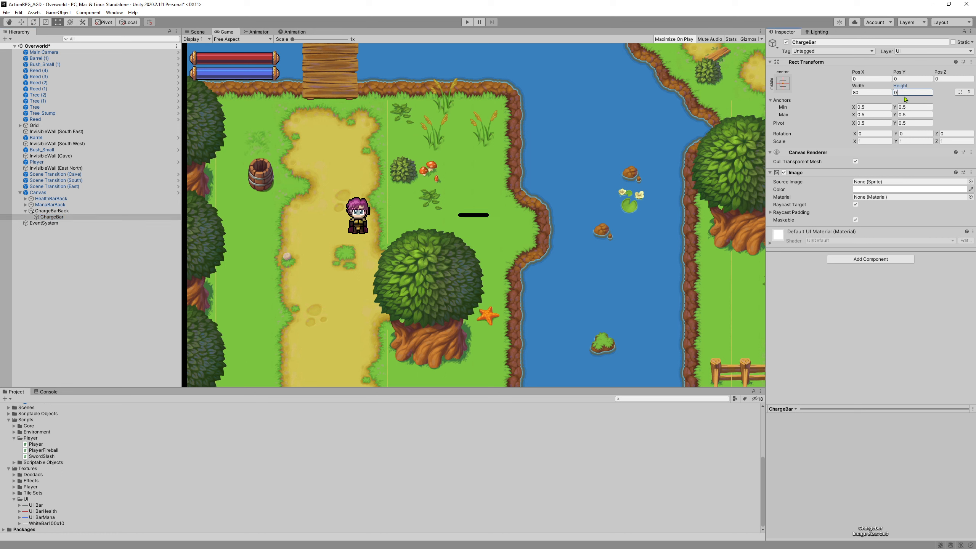
{"action": "key", "text": "BackSpace"}
{"action": "type", "text": "10"}
{"action": "left_click_drag", "start_coordinate": [33, 523], "coordinate": [869, 185]}
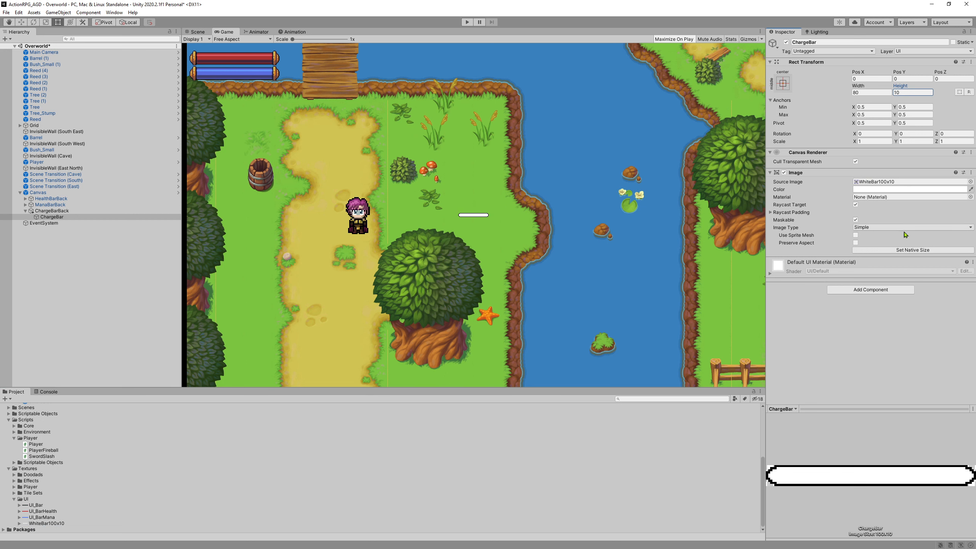
- Set ChargeBar's image type to Filled with a Horizontal fill method, and try out the fill amount, leaving it at 1
{"action": "left_click", "coordinate": [865, 229]}
{"action": "left_click", "coordinate": [872, 260]}
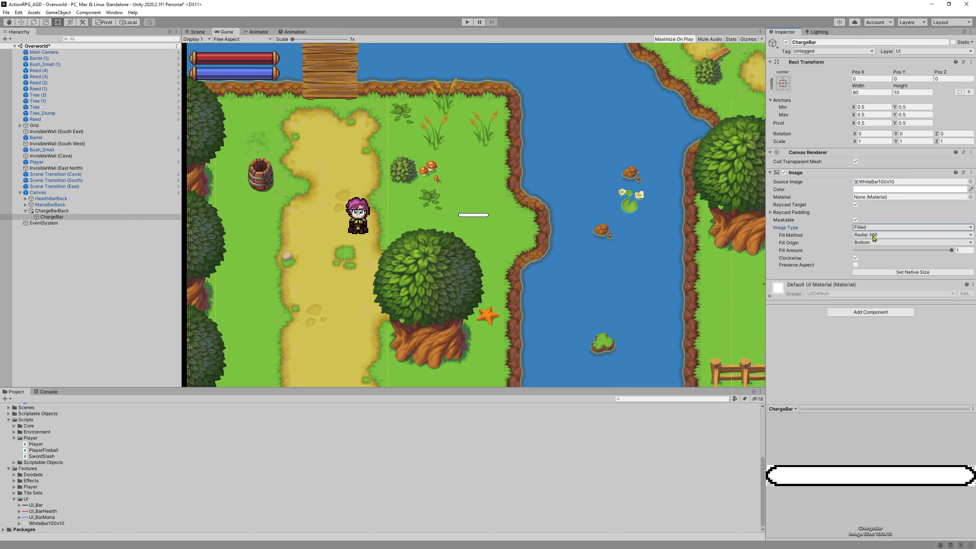
{"action": "left_click", "coordinate": [873, 235]}
{"action": "left_click", "coordinate": [891, 240]}
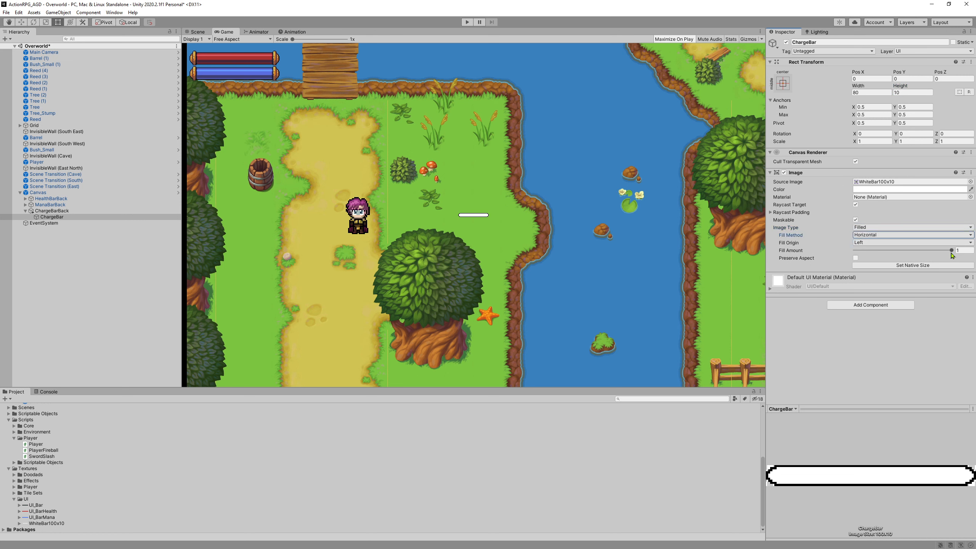
{"action": "mouse_move", "coordinate": [951, 251]}
{"action": "left_mouse_down"}
{"action": "mouse_move", "coordinate": [853, 250]}
{"action": "mouse_move", "coordinate": [962, 257]}
{"action": "mouse_move", "coordinate": [869, 253]}
{"action": "mouse_move", "coordinate": [960, 249]}
{"action": "mouse_move", "coordinate": [953, 222]}
{"action": "mouse_move", "coordinate": [938, 215]}
{"action": "mouse_move", "coordinate": [912, 212]}
{"action": "mouse_move", "coordinate": [961, 244]}
{"action": "mouse_move", "coordinate": [946, 277]}
{"action": "mouse_move", "coordinate": [885, 230]}
{"action": "mouse_move", "coordinate": [913, 275]}
{"action": "mouse_move", "coordinate": [916, 215]}
{"action": "mouse_move", "coordinate": [954, 248]}
{"action": "mouse_move", "coordinate": [937, 216]}
{"action": "left_mouse_up"}
- Try out other colors for the ChargeBar image, leaving it white (FFFFFF)
{"action": "left_click", "coordinate": [861, 189]}
{"action": "left_click_drag", "start_coordinate": [930, 232], "coordinate": [866, 210]}
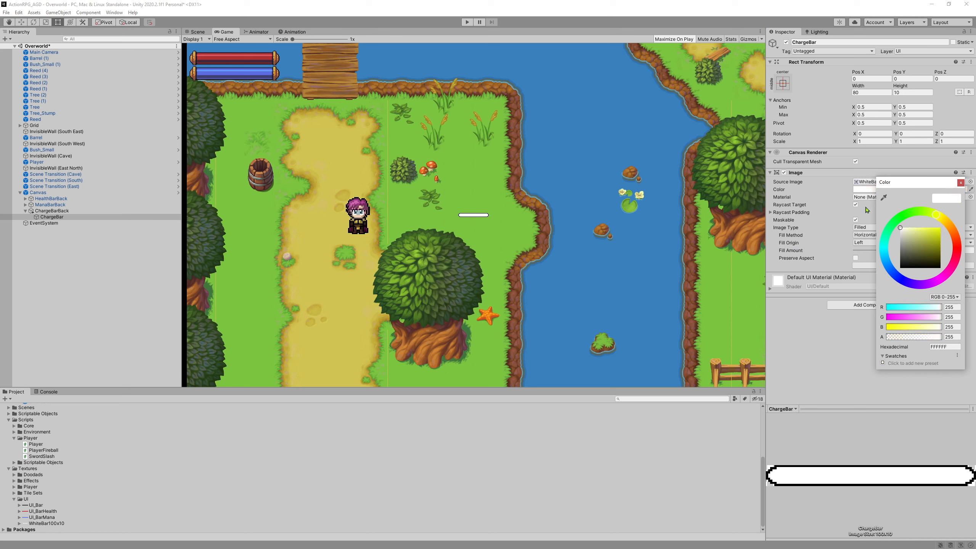
{"action": "left_click", "coordinate": [961, 182]}
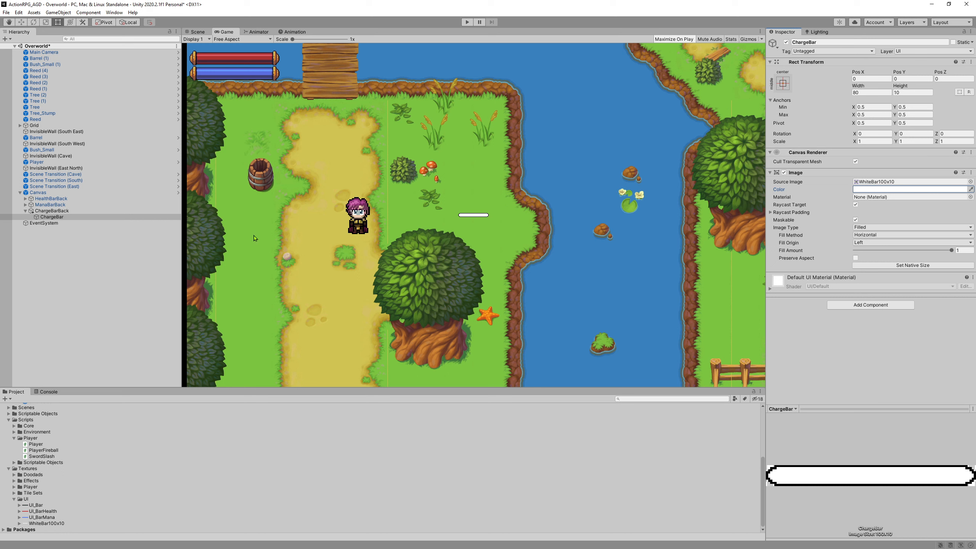
- Save the ChargeBarBack object with its nested ChargeBar as a prefab in the Prefabs/Core folder
{"action": "left_click", "coordinate": [53, 211]}
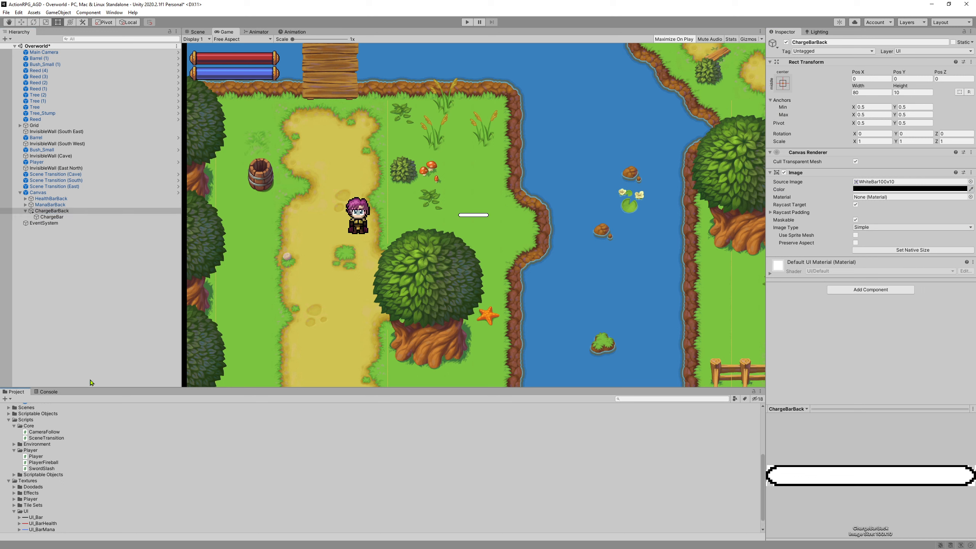
{"action": "scroll", "coordinate": [31, 442], "scroll_direction": "up", "scroll_amount": 5}
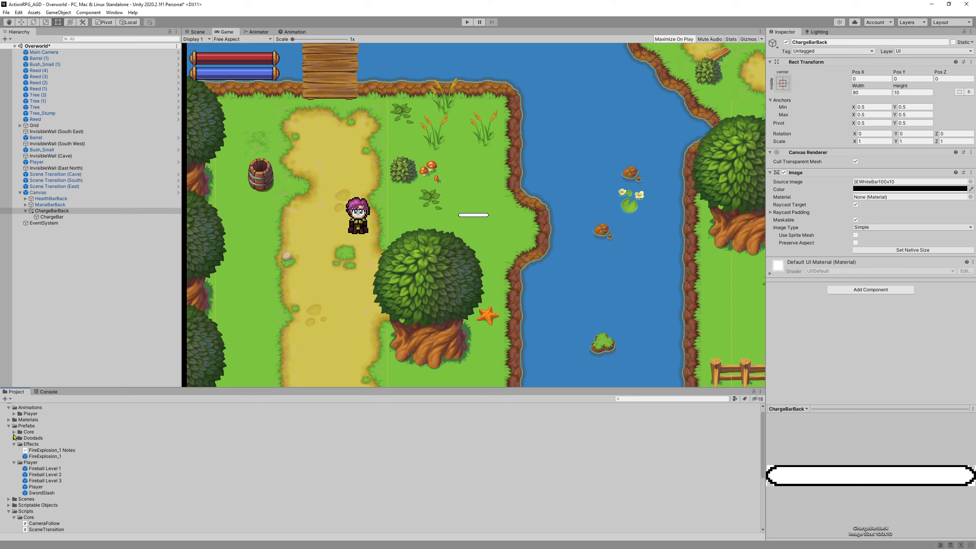
{"action": "left_click", "coordinate": [14, 432]}
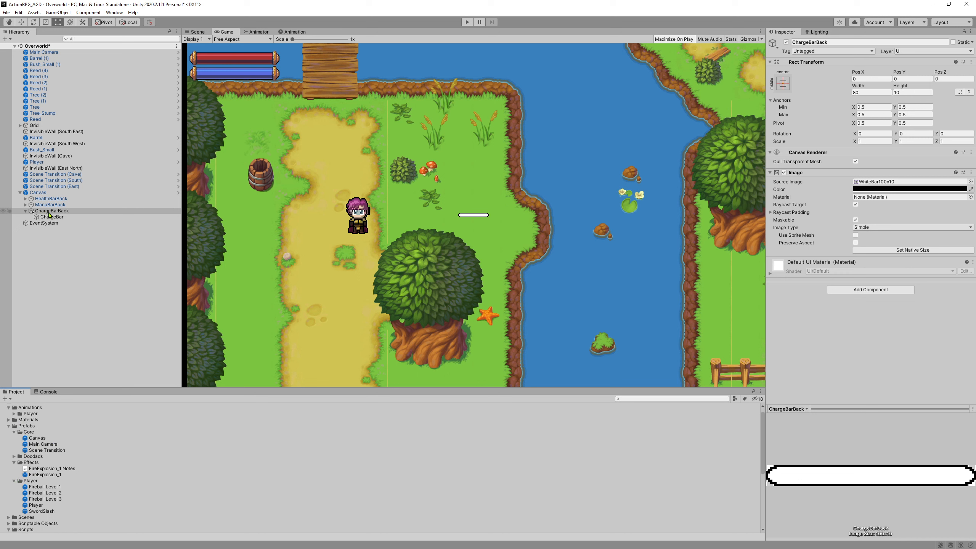
{"action": "left_click_drag", "start_coordinate": [49, 213], "coordinate": [30, 442]}
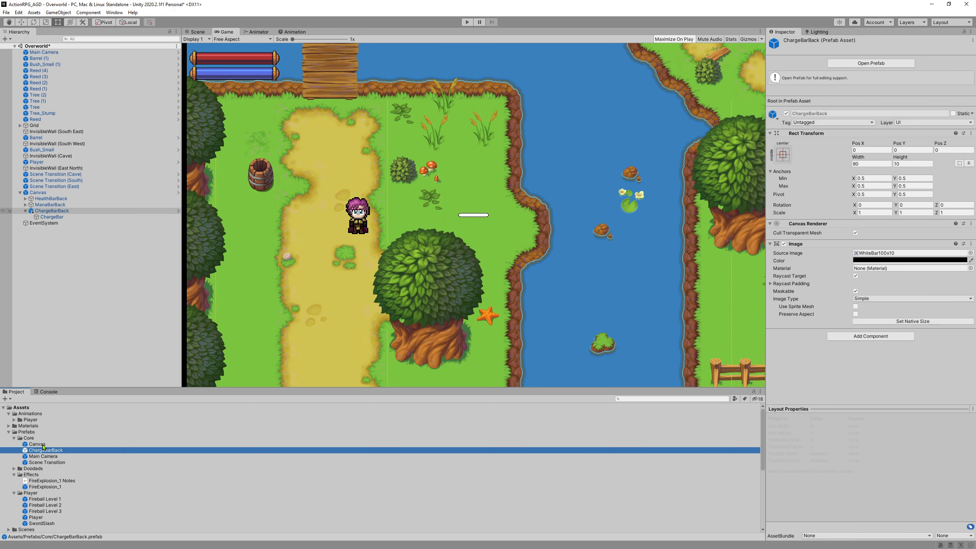
- Delete the ChargeBarBack instance from the scene's Canvas and check the Canvas prefab instance for overrides
{"action": "left_click", "coordinate": [52, 211]}
{"action": "key", "text": "Delete"}
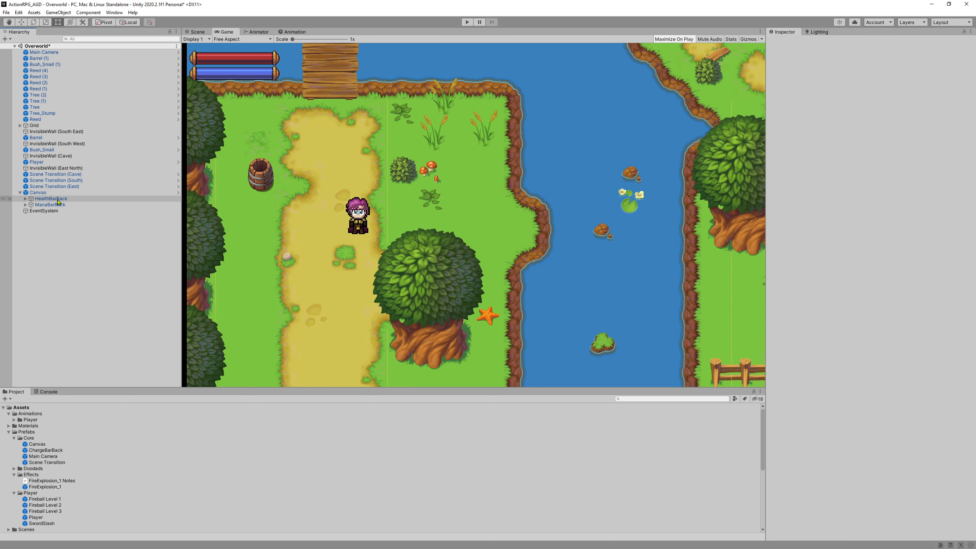
{"action": "left_click", "coordinate": [38, 193]}
{"action": "left_click", "coordinate": [934, 58]}
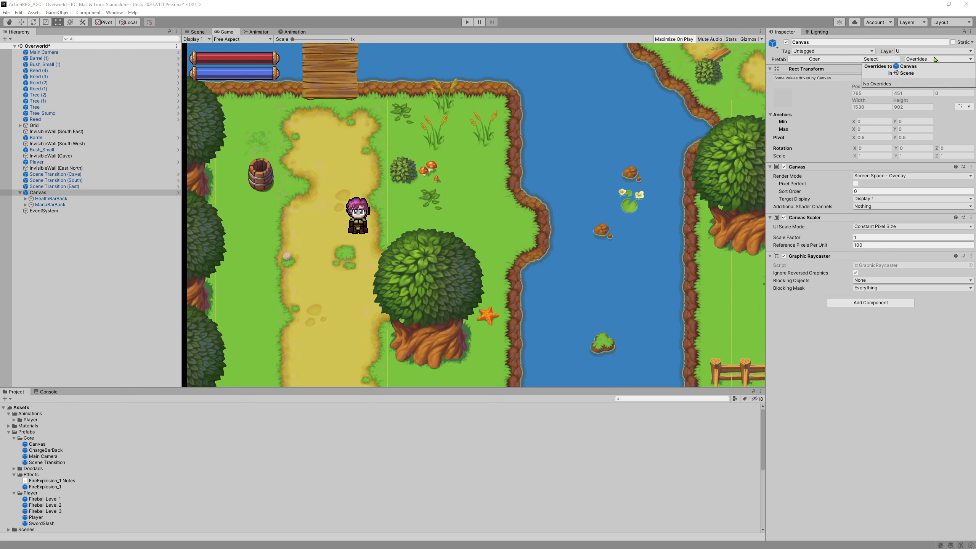
{"action": "left_click", "coordinate": [810, 405]}
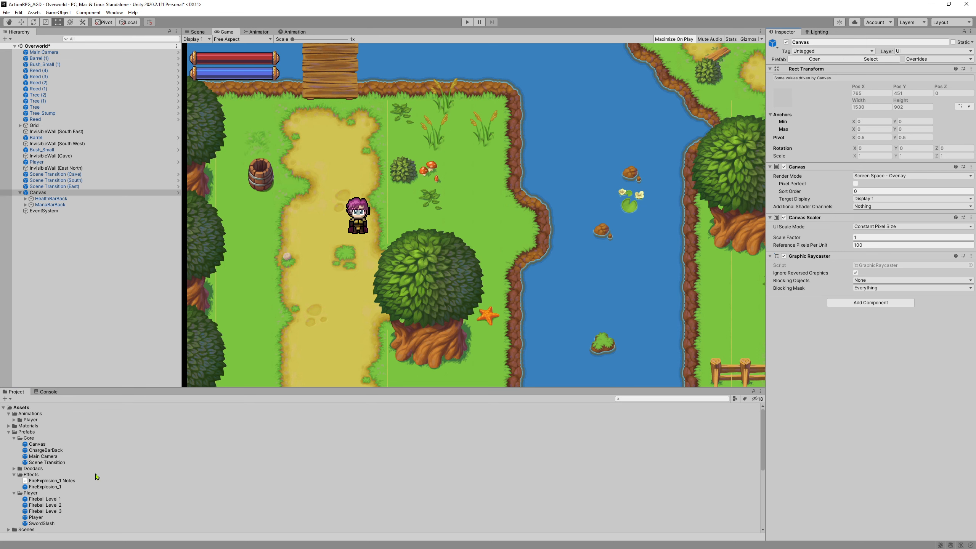
- Open the ChargeBarBack prefab to inspect its contents, return to the Overworld scene, and select the prefab asset
{"action": "left_click", "coordinate": [33, 452]}
{"action": "double_click", "coordinate": [33, 451]}
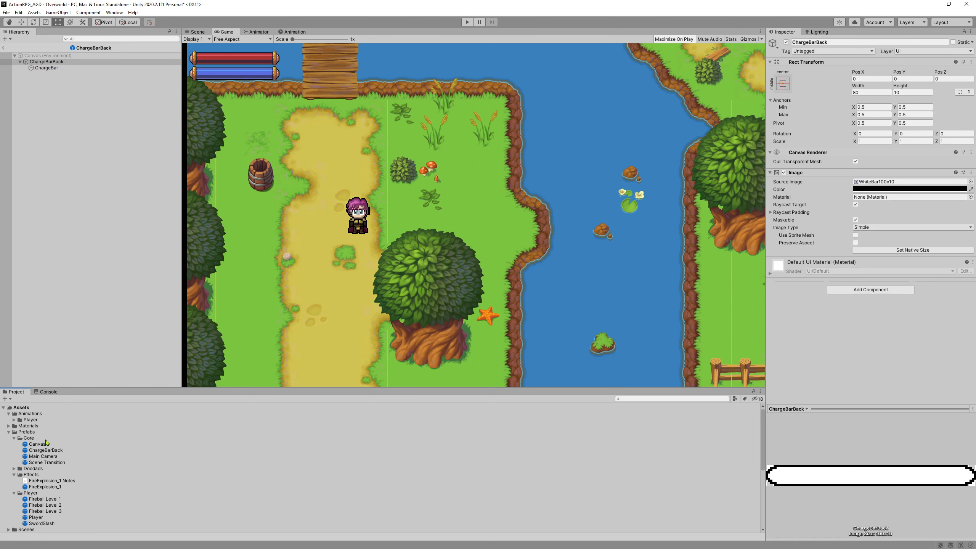
{"action": "left_click", "coordinate": [47, 62]}
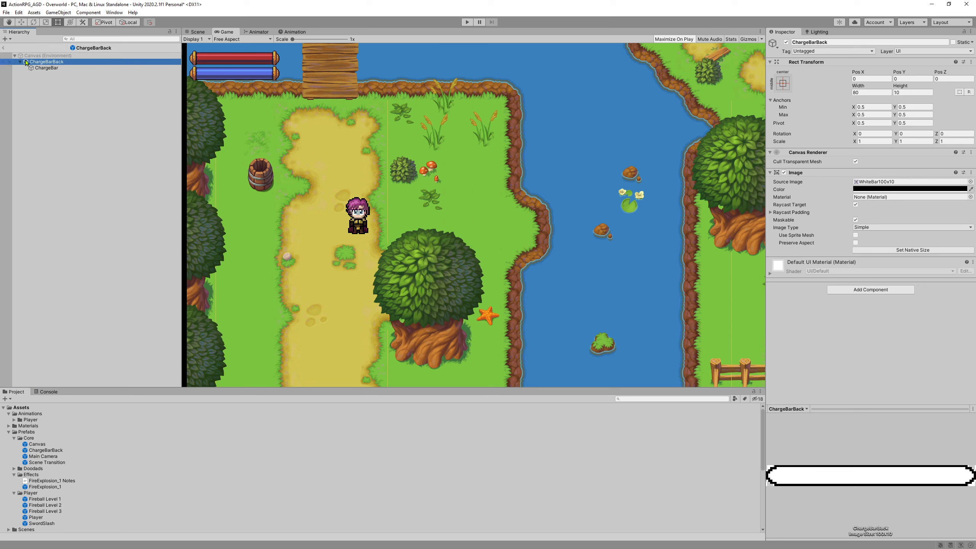
{"action": "left_click", "coordinate": [4, 47]}
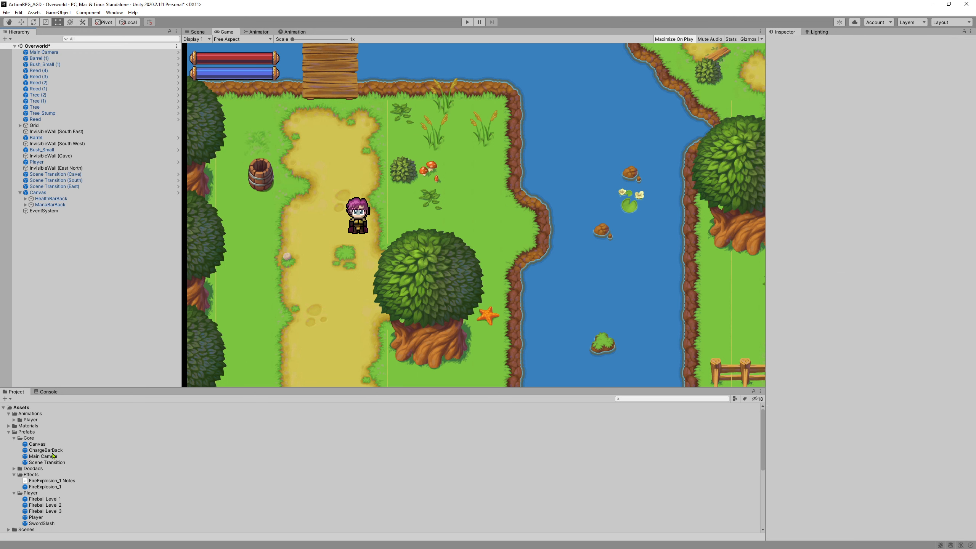
{"action": "left_click", "coordinate": [38, 451]}
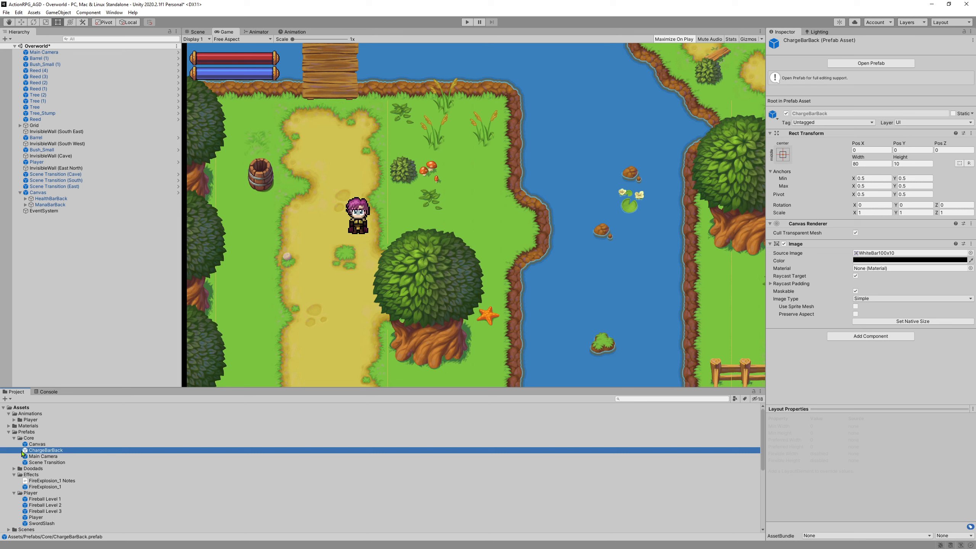
- Create a C# script named ChargeBar in the Scripts/Core folder
{"action": "left_click", "coordinate": [15, 475]}
{"action": "left_click", "coordinate": [14, 481]}
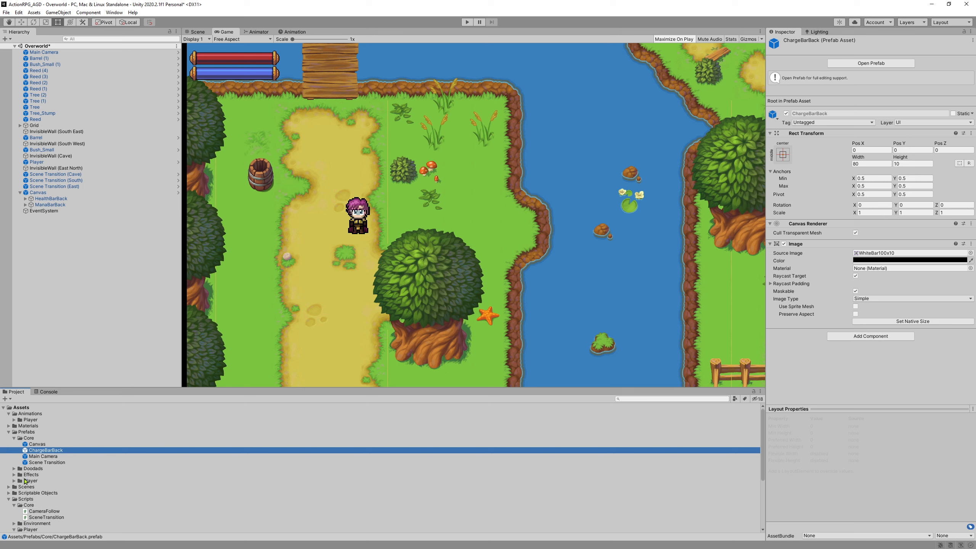
{"action": "left_click", "coordinate": [9, 487]}
{"action": "left_click", "coordinate": [8, 487]}
{"action": "scroll", "coordinate": [27, 504], "scroll_direction": "down", "scroll_amount": 3}
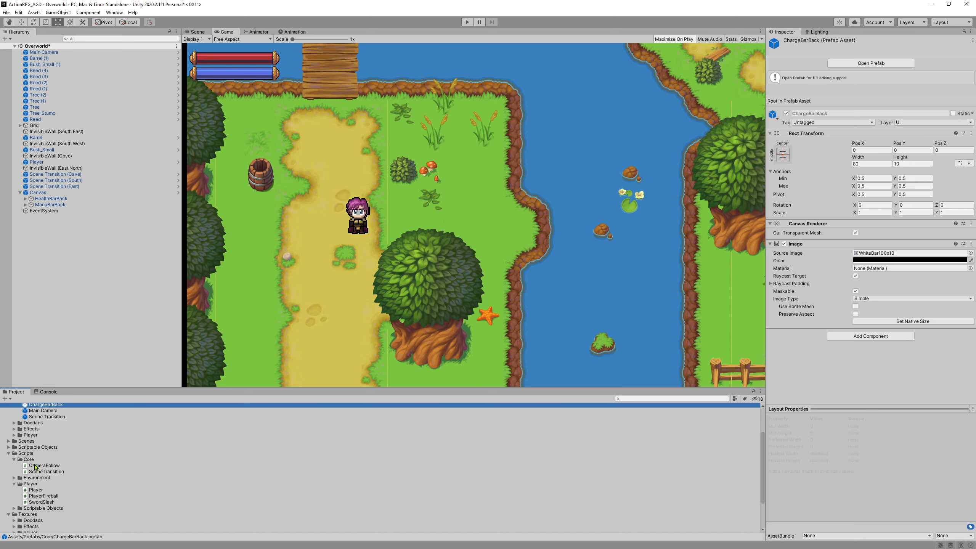
{"action": "right_click", "coordinate": [30, 460]}
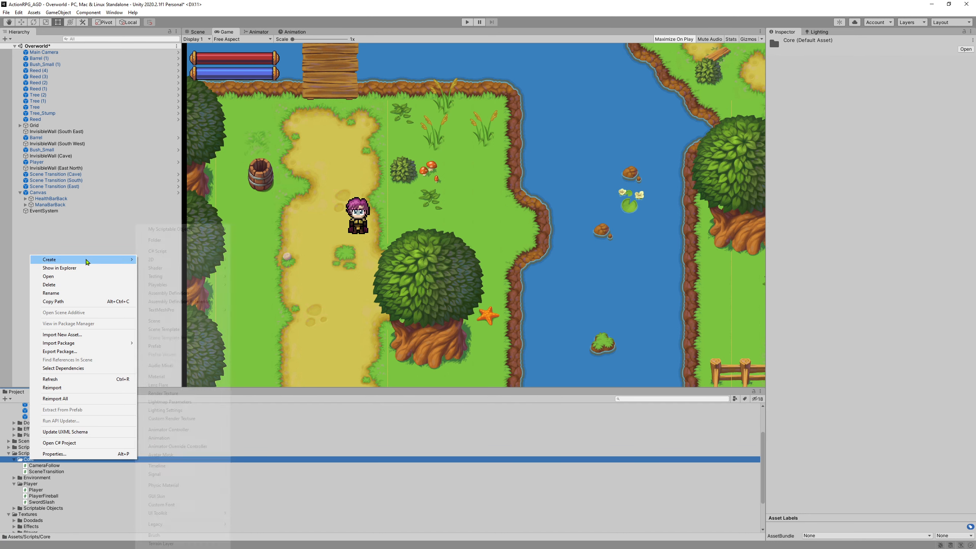
{"action": "mouse_move", "coordinate": [87, 259]}
{"action": "left_click", "coordinate": [206, 252]}
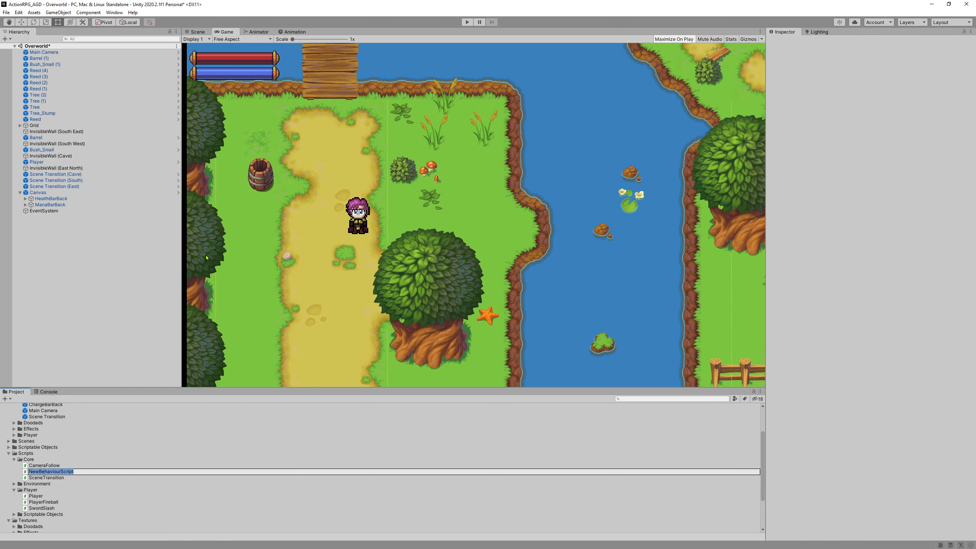
{"action": "type", "text": "ChargeBar"}
{"action": "key", "text": "Return"}
- Open the ChargeBar script in Visual Studio for editing
{"action": "key", "text": "alt+Tab"}
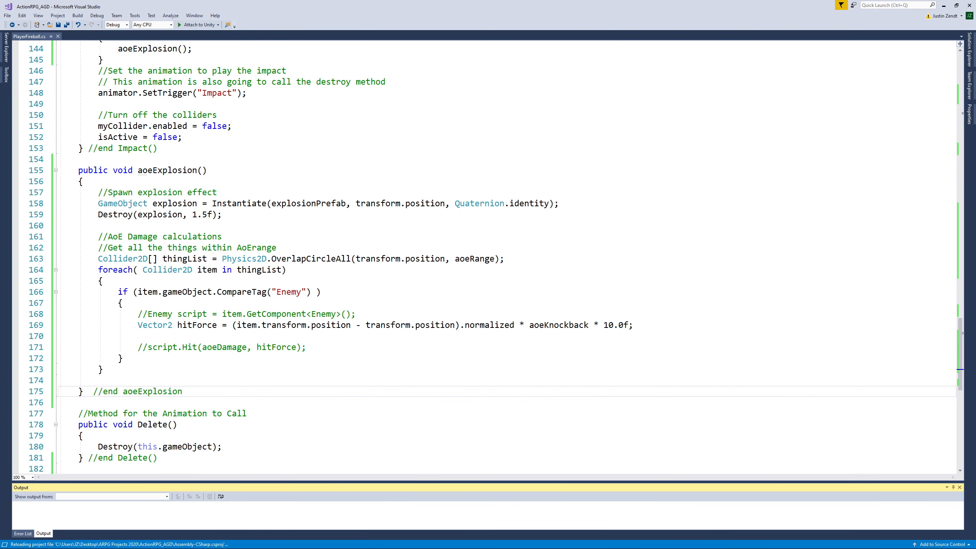
{"action": "left_click", "coordinate": [943, 5]}
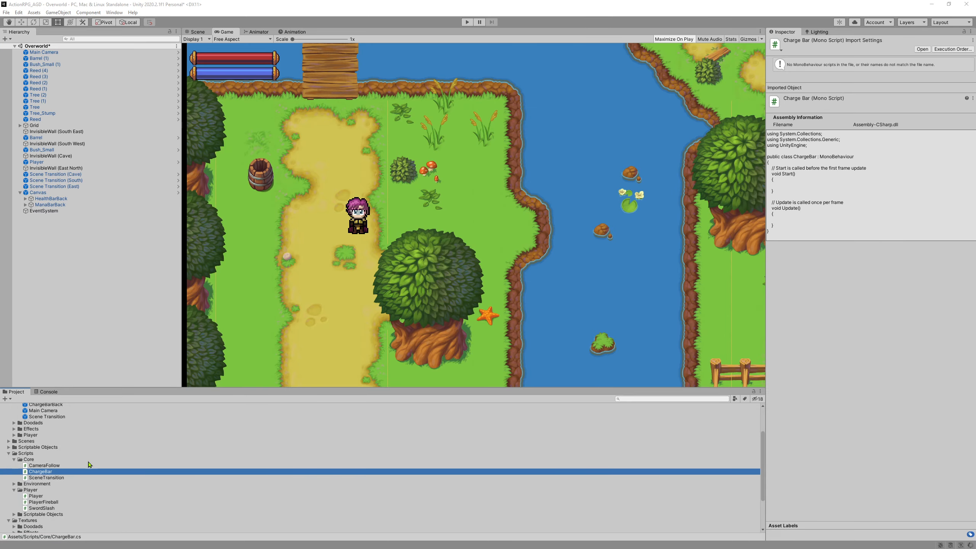
{"action": "double_click", "coordinate": [32, 472]}
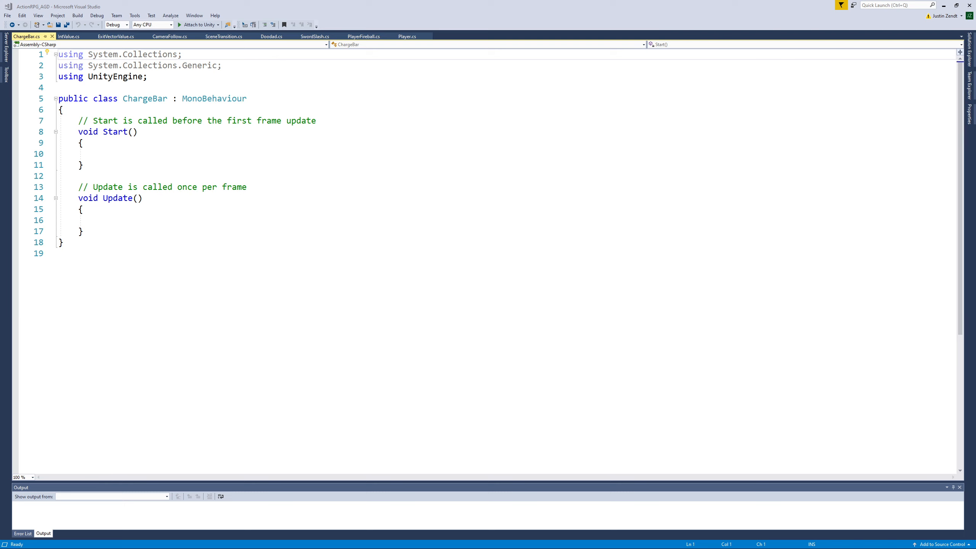
- Make room at the start of the ChargeBar class body and declare a public RectTransform field named barBack
{"action": "left_click", "coordinate": [170, 109]}
{"action": "key", "text": "Return"}
{"action": "key", "text": "Return"}
{"action": "key", "text": "Return"}
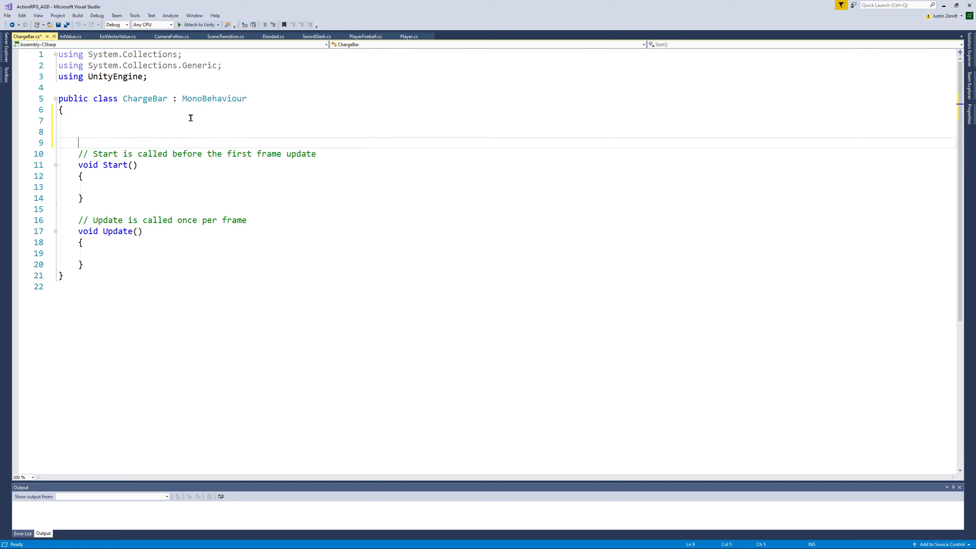
{"action": "key", "text": "Up"}
{"action": "key", "text": "Up"}
{"action": "type", "text": "public Rect"}
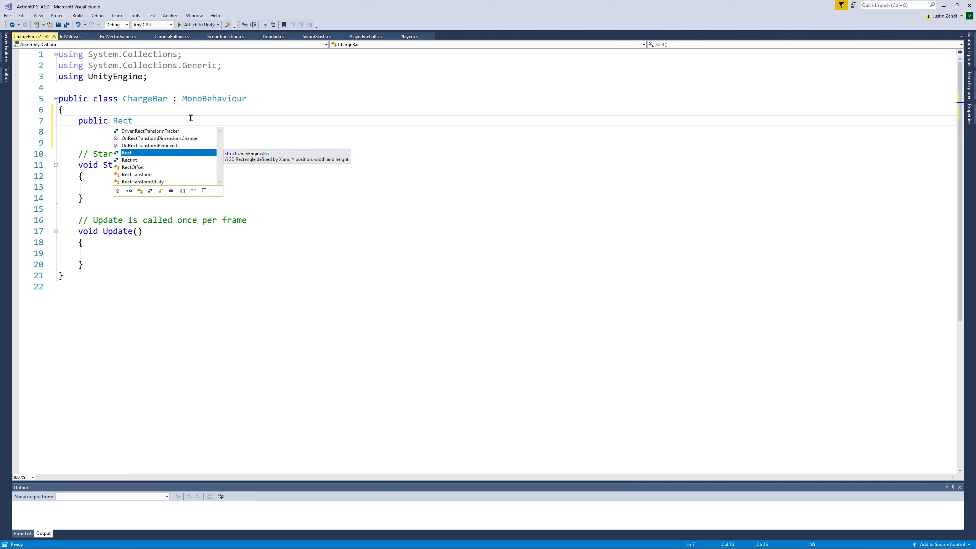
{"action": "type", "text": "Transform"}
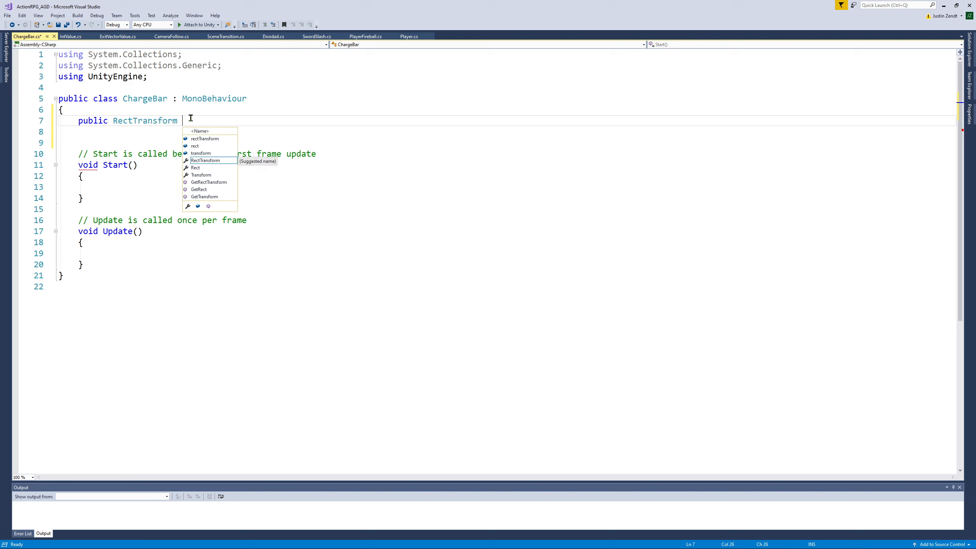
{"action": "type", "text": " ba"}
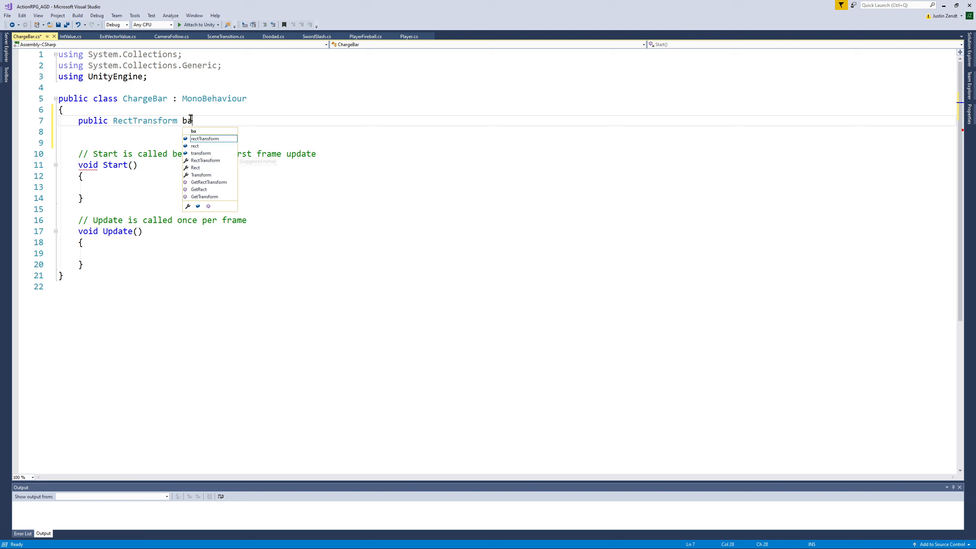
{"action": "type", "text": "rBack; //U"}
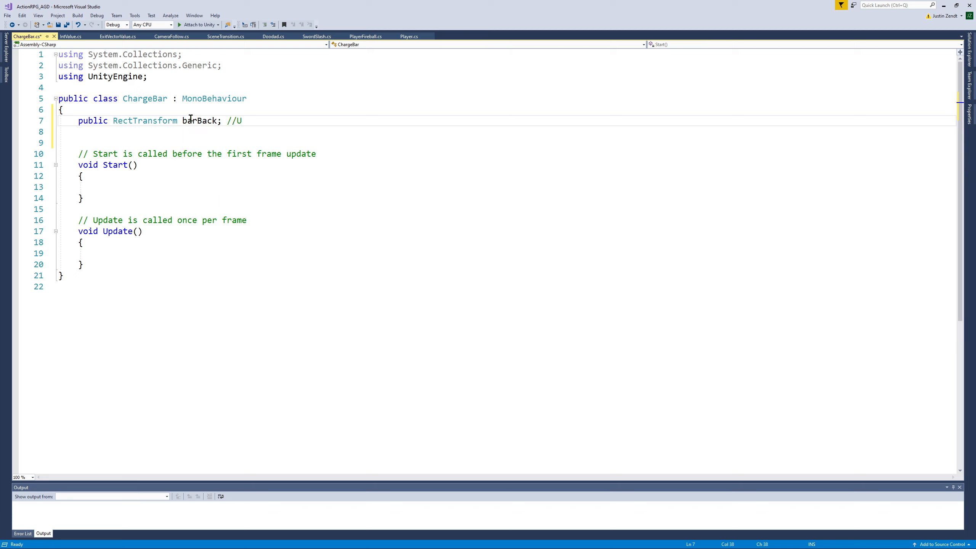
- Comment the barBack declaration with "We need RectTransform because we will be moving this"
{"action": "key", "text": "BackSpace"}
{"action": "type", "text": "We need RectTransform because we will "}
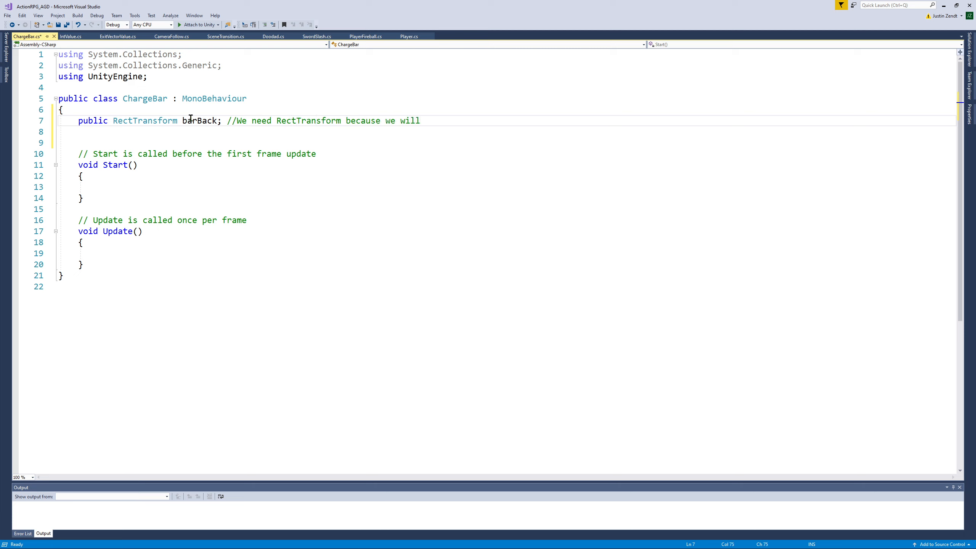
{"action": "type", "text": "be moving this"}
- Declare a public RectTransform field named barFront on the line below barBack
{"action": "key", "text": "Return"}
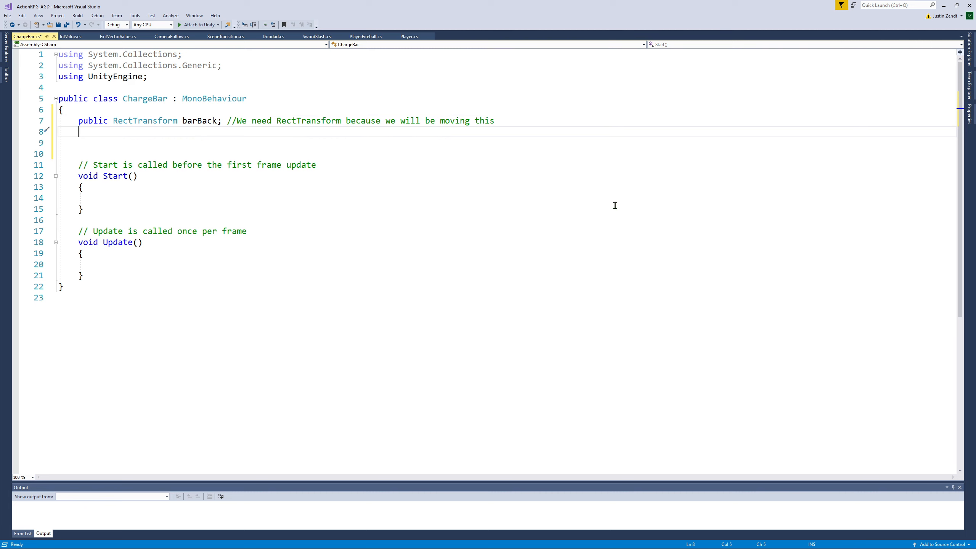
{"action": "type", "text": "public RectTransf"}
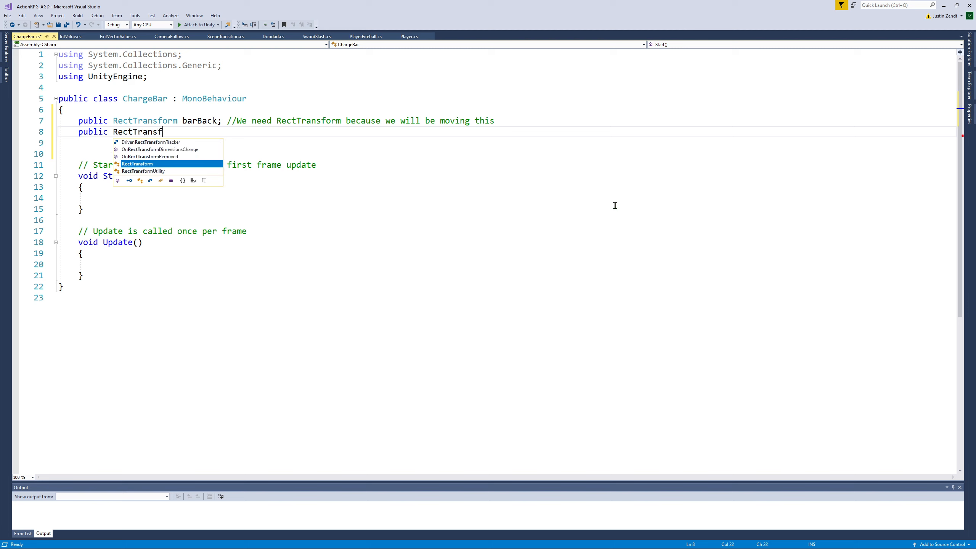
{"action": "type", "text": "orm barFon"}
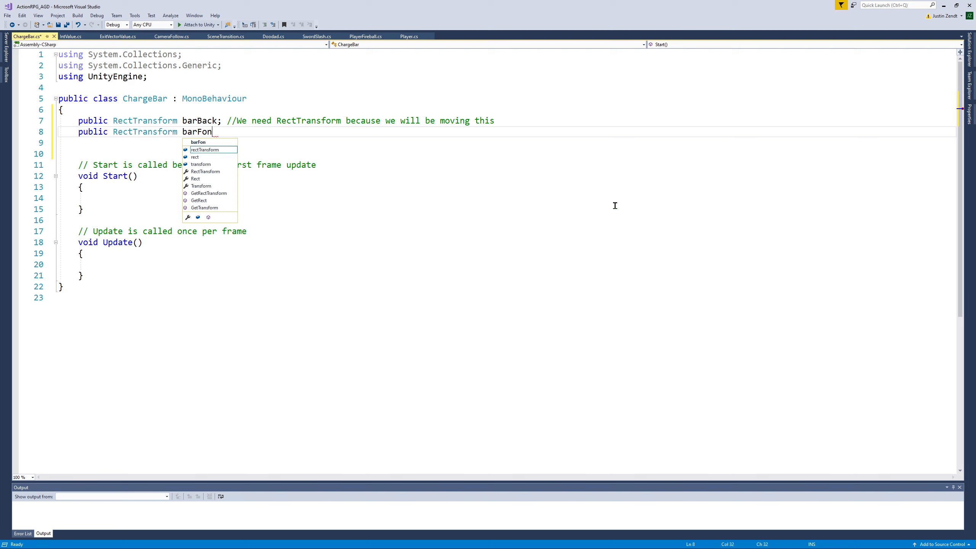
{"action": "type", "text": "tt"}
{"action": "key", "text": "BackSpace"}
{"action": "key", "text": "BackSpace"}
{"action": "key", "text": "BackSpace"}
{"action": "type", "text": "ront; "}
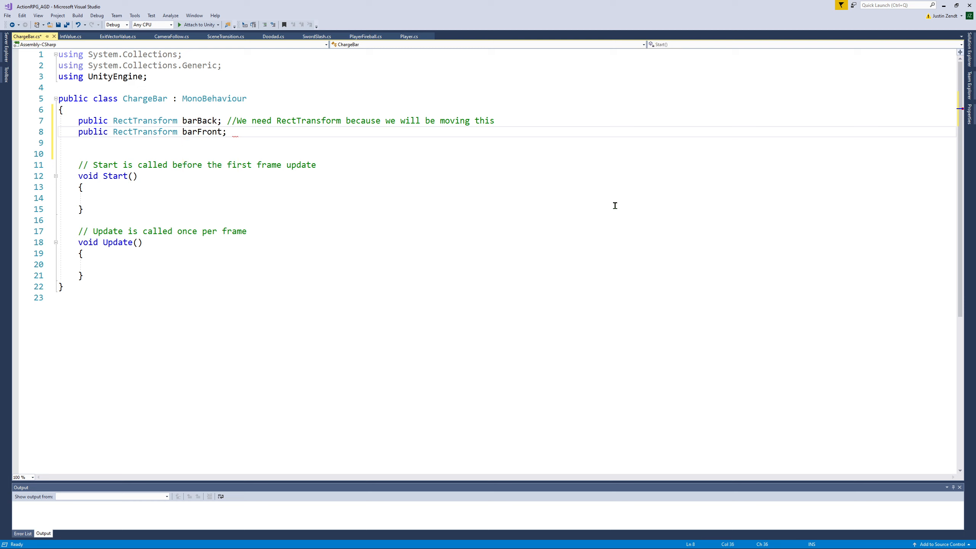
{"action": "type", "text": " /"}
{"action": "key", "text": "BackSpace"}
- Declare a public RectTransform field named targetCanvas below barFront and start a trailing comment on that line
{"action": "key", "text": "Return"}
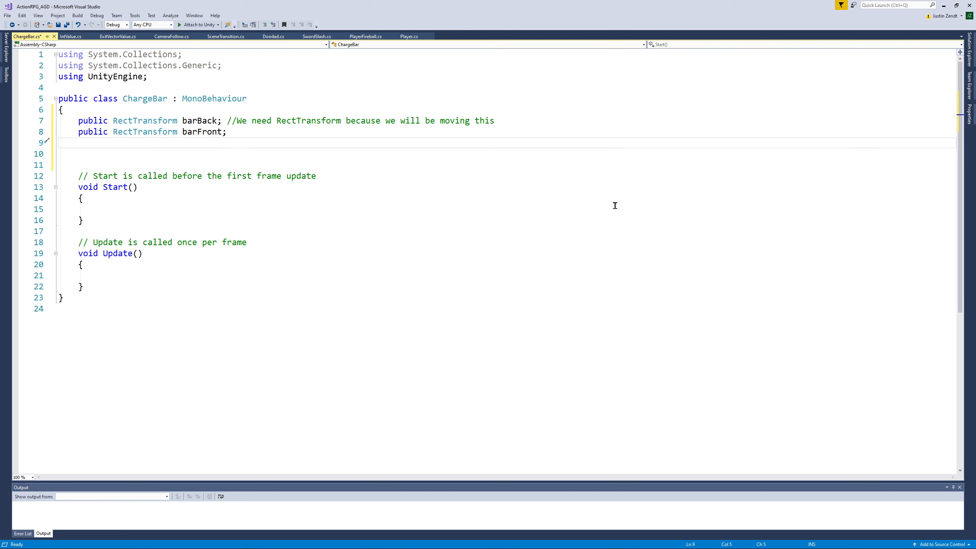
{"action": "type", "text": "public "}
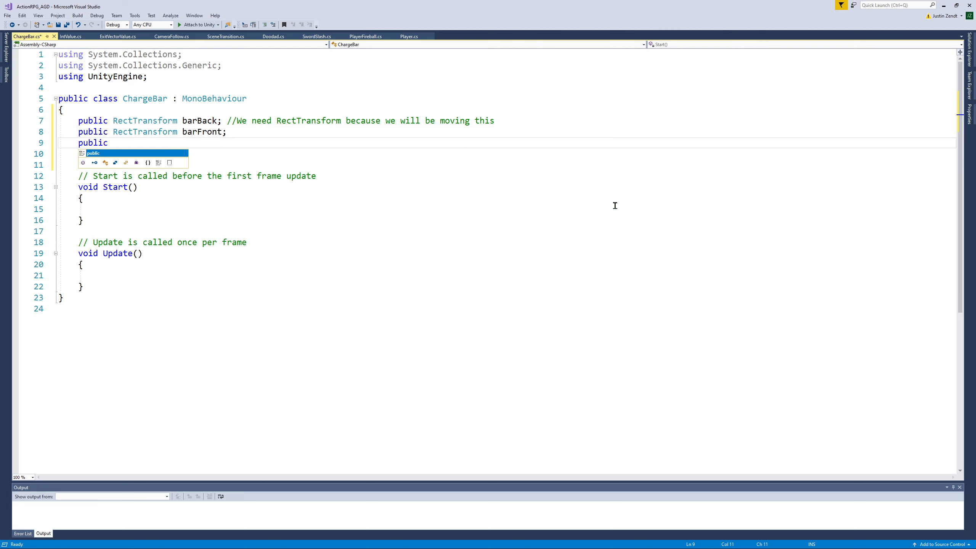
{"action": "type", "text": "Re"}
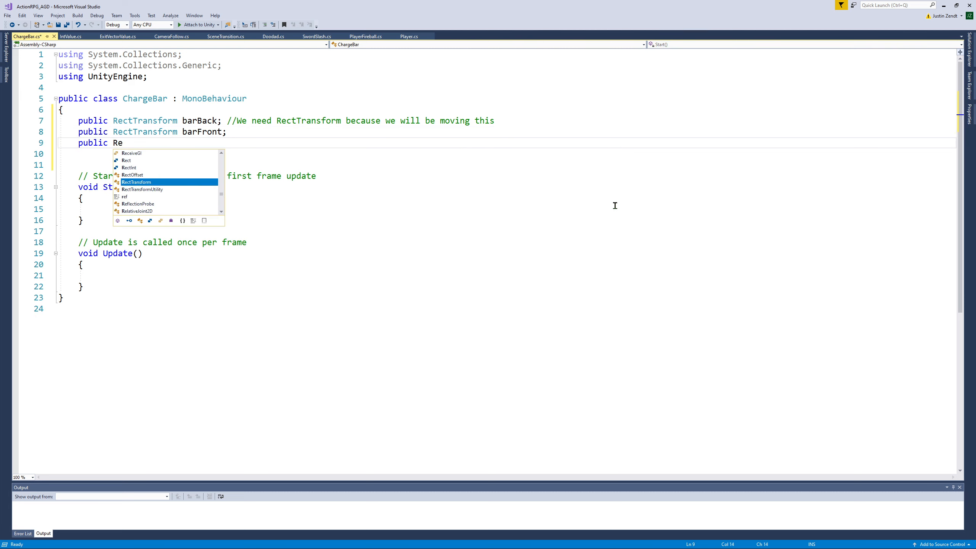
{"action": "type", "text": "ctTransform"}
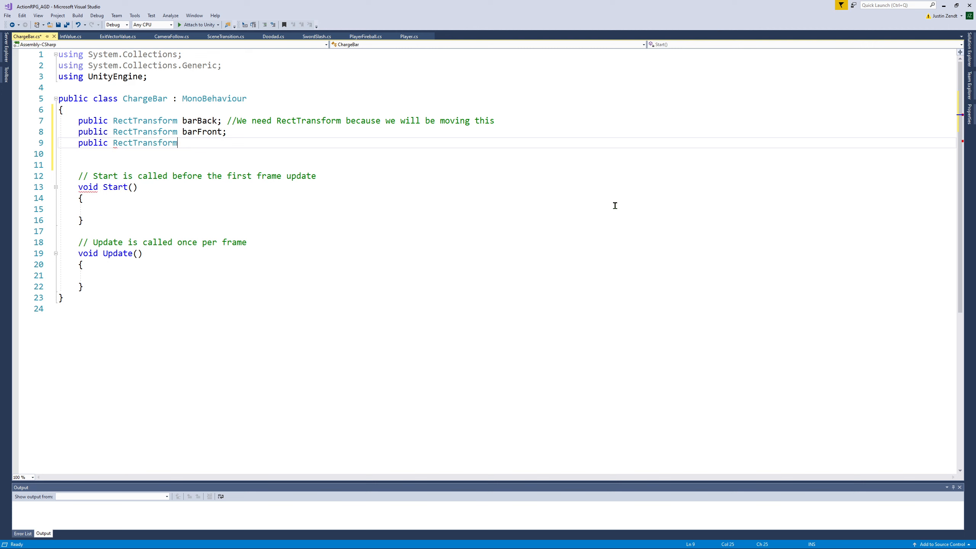
{"action": "type", "text": " targetCa"}
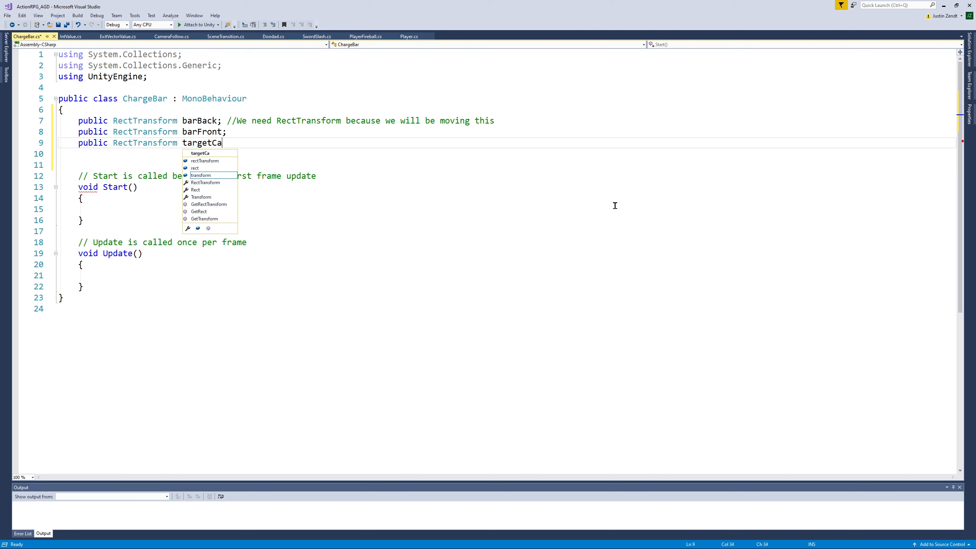
{"action": "type", "text": "nvas; "}
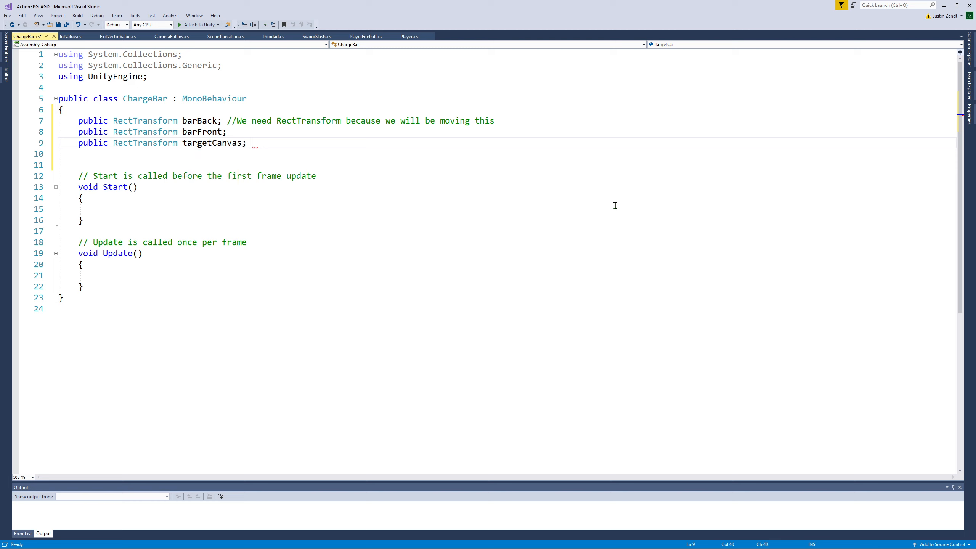
{"action": "type", "text": "//"}
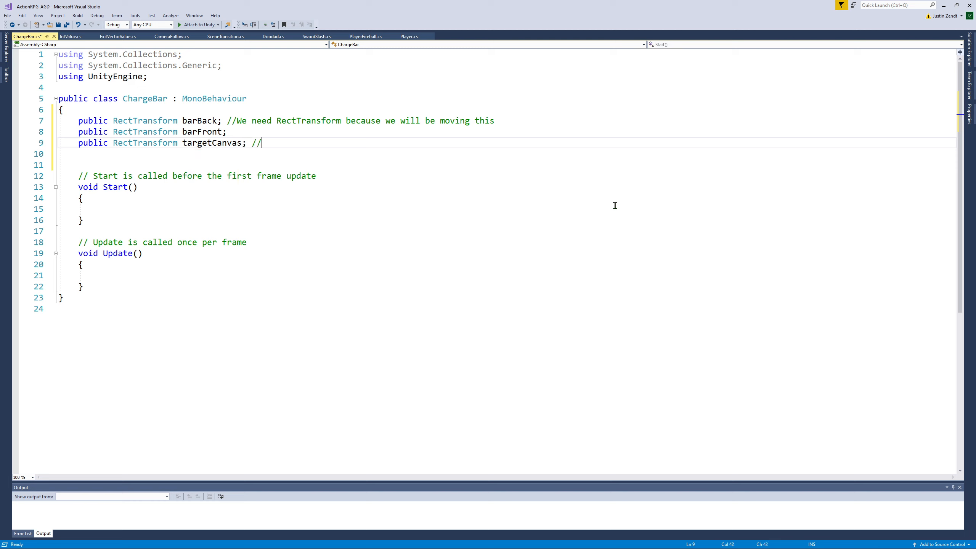